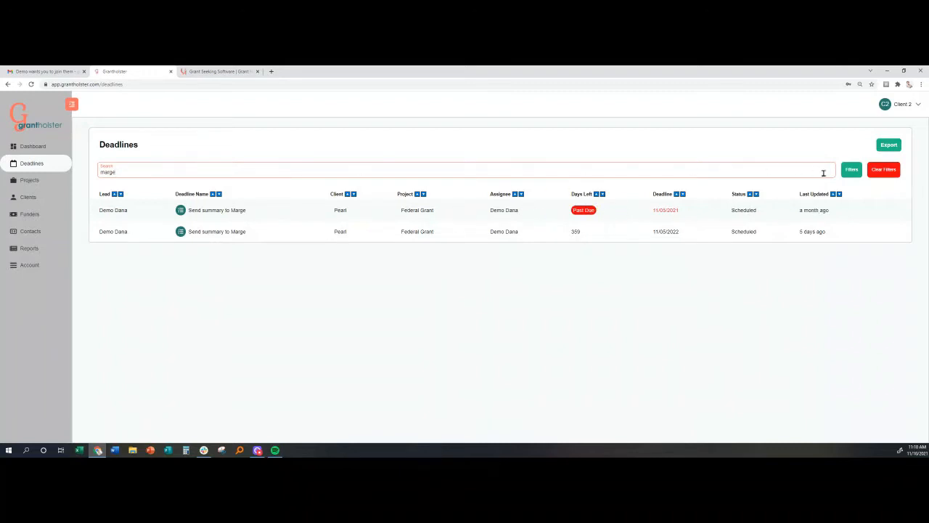
Step: Clear the filters and remove the search text from the Deadlines list
left_click(873, 169)
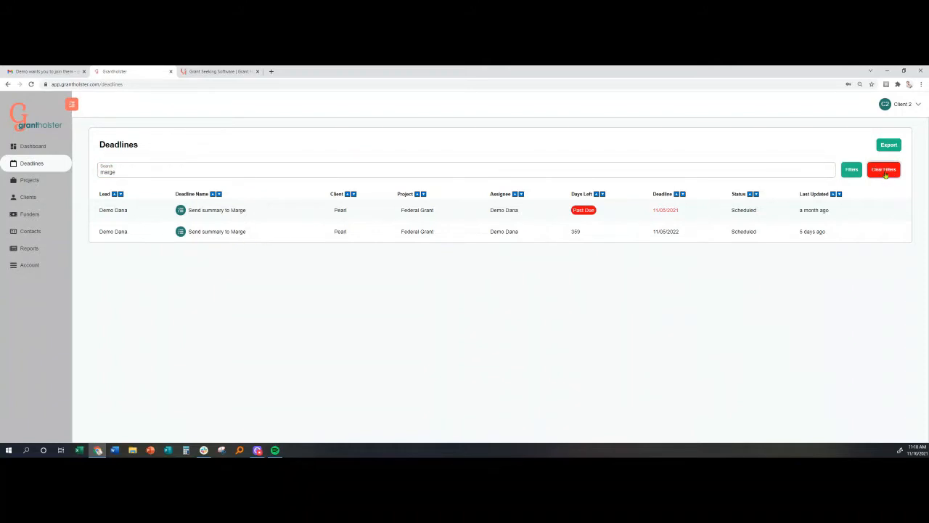
left_click(119, 174)
left_click_drag(118, 174, 84, 178)
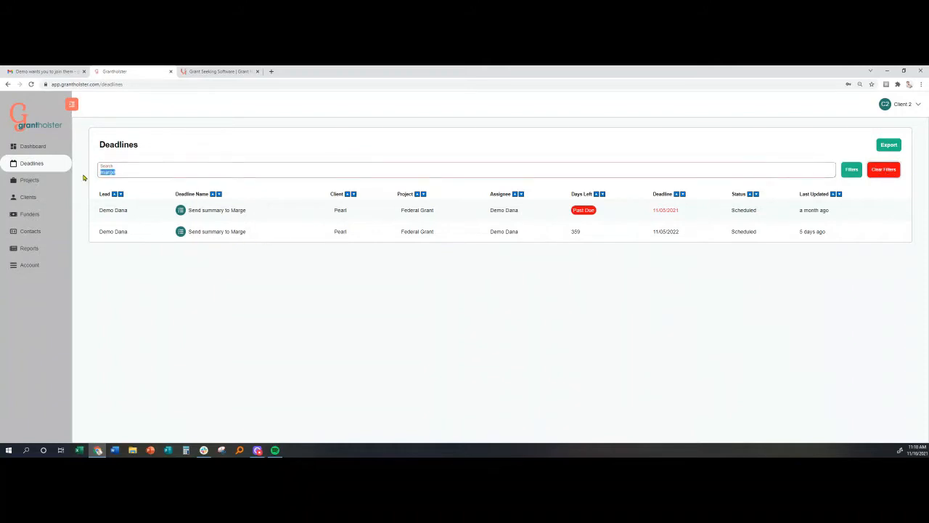
key("BackSpace")
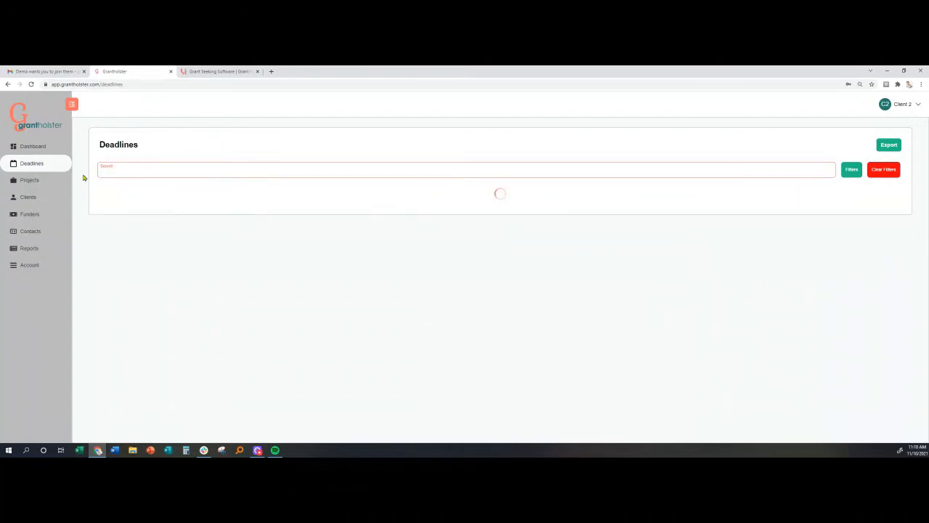
Step: Filter the deadlines by client The Black Pearl, with the last listed user as both project lead and assignee, and deadline All
left_click(852, 170)
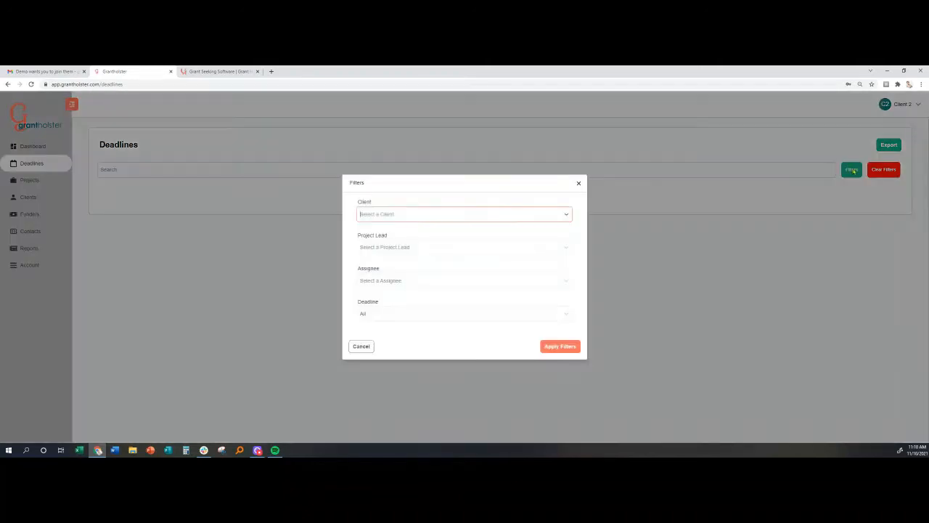
left_click(378, 212)
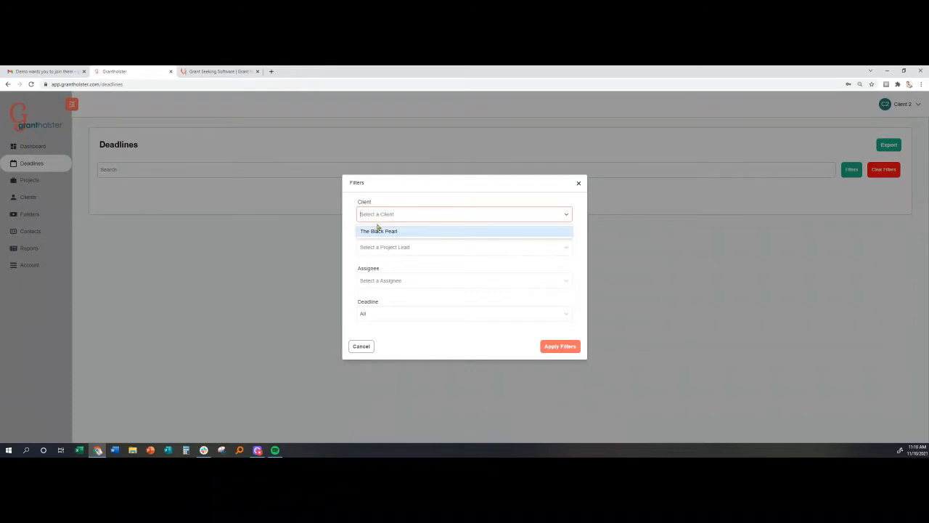
left_click(377, 229)
left_click(378, 250)
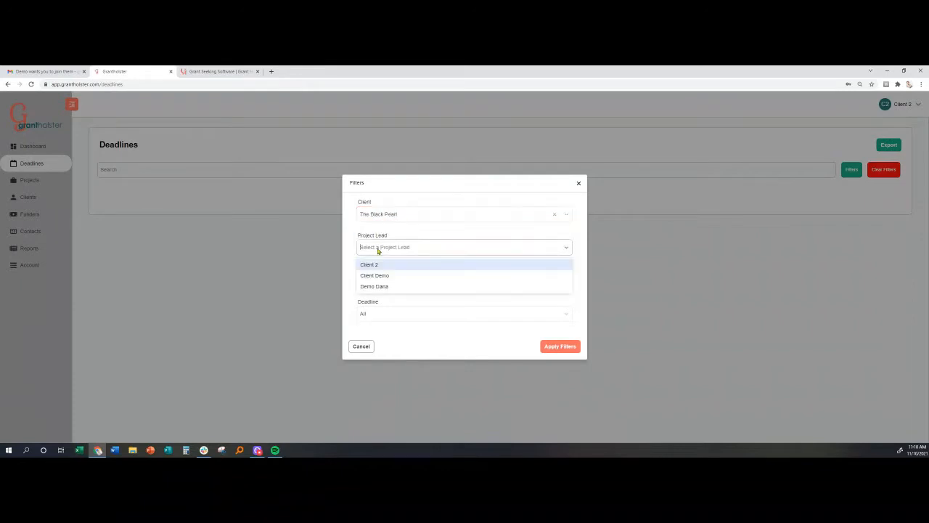
left_click(379, 284)
left_click(384, 287)
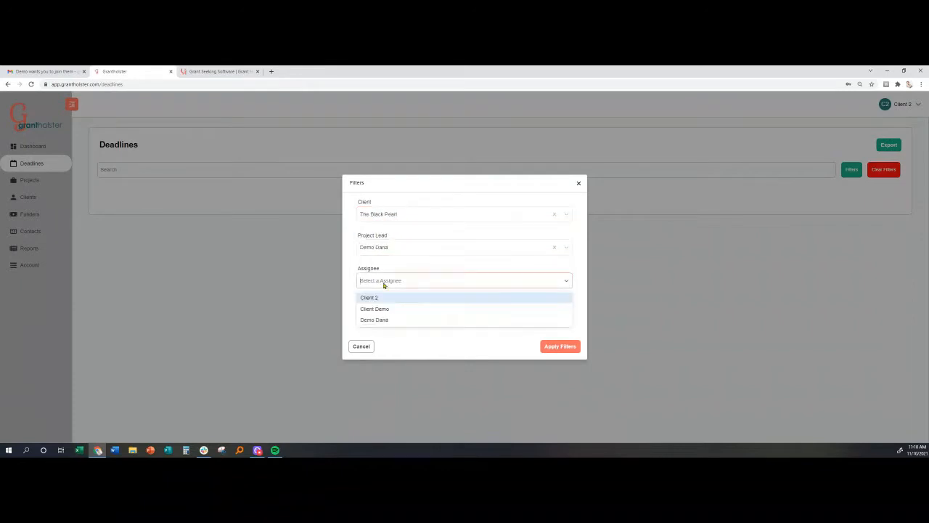
left_click(382, 320)
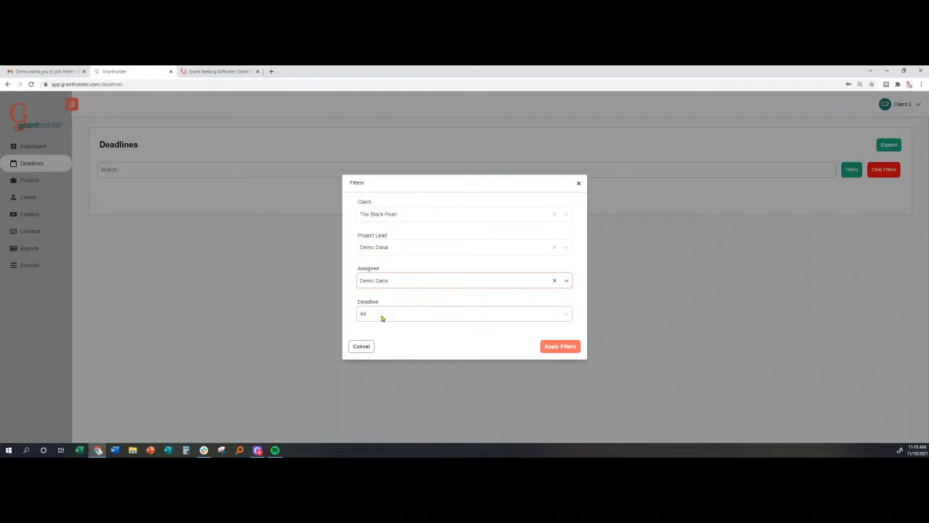
left_click(383, 319)
left_click(380, 375)
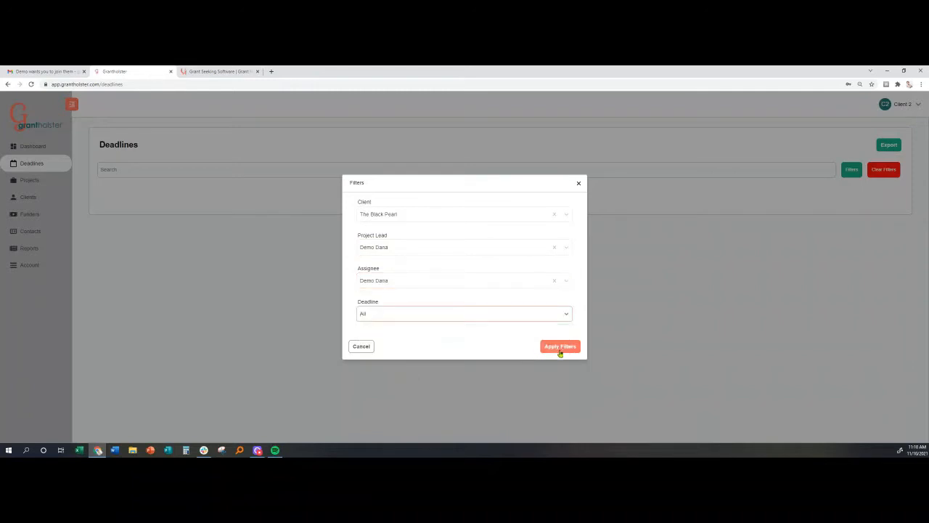
left_click(560, 347)
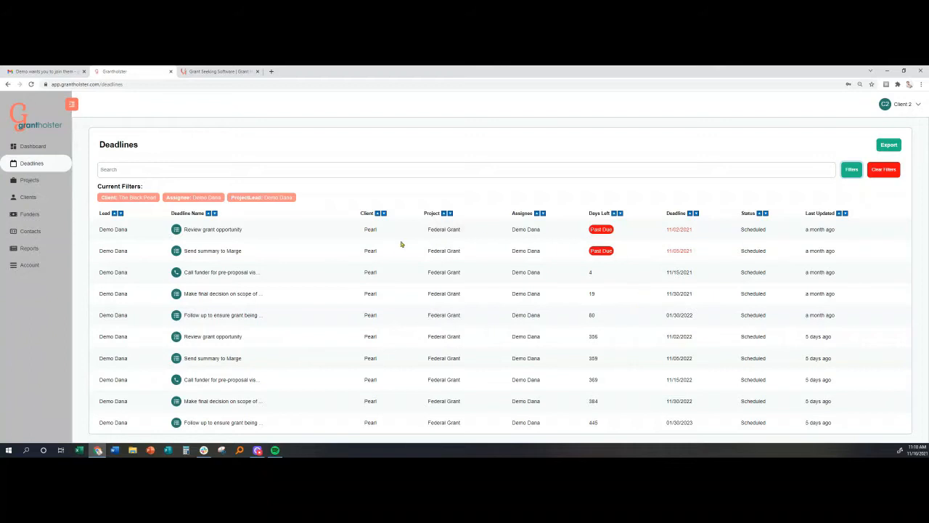
Step: Clear the deadline filters and open the Federal Grant project from its 03/01/2022 deadline row
left_click(886, 172)
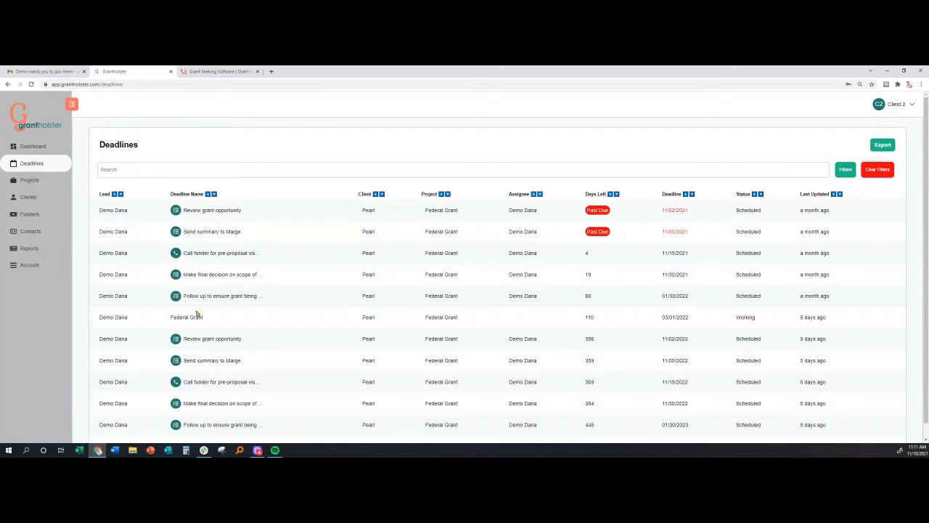
left_click_drag(204, 320, 96, 321)
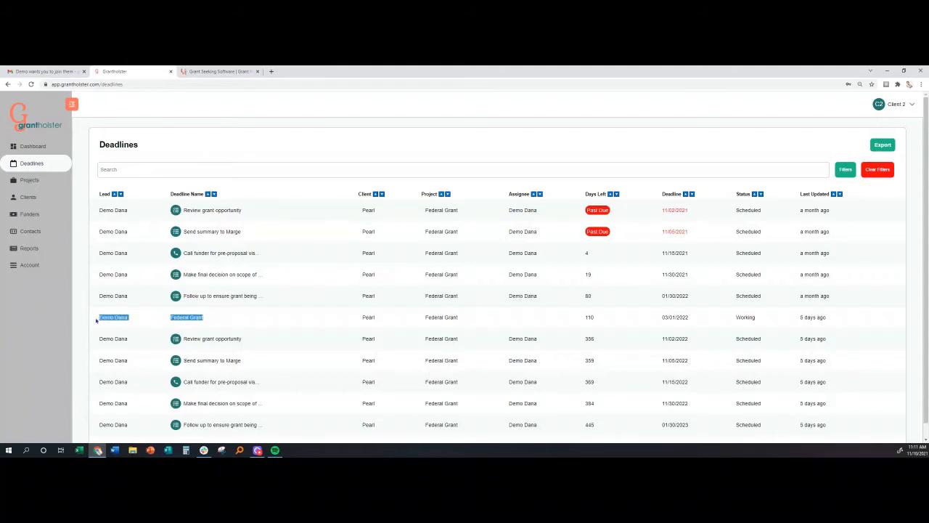
left_click(205, 321)
left_click(441, 319)
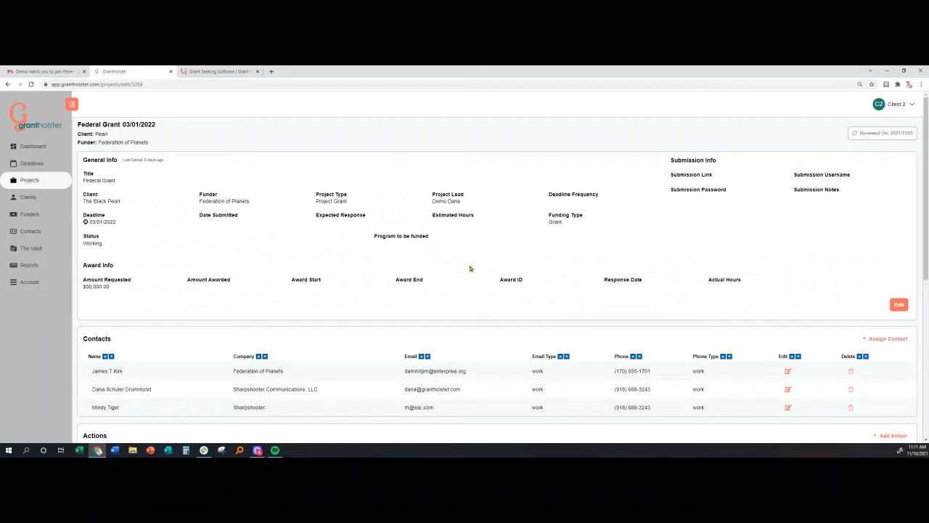
left_click_drag(81, 123, 154, 125)
left_click(158, 128)
Step: Set the status of the project's "Review grant opportunity" action to Completed and update it
scroll(711, 282, "down", 3)
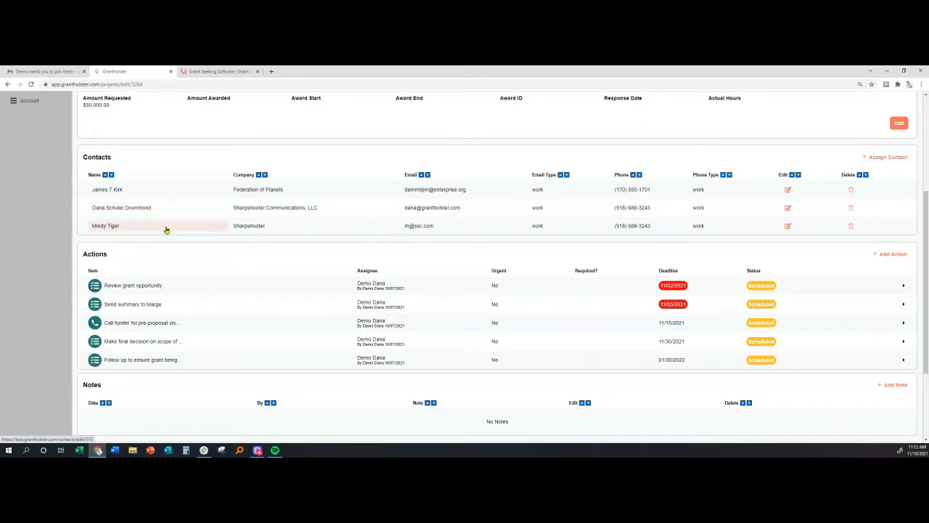
scroll(165, 230, "down", 2)
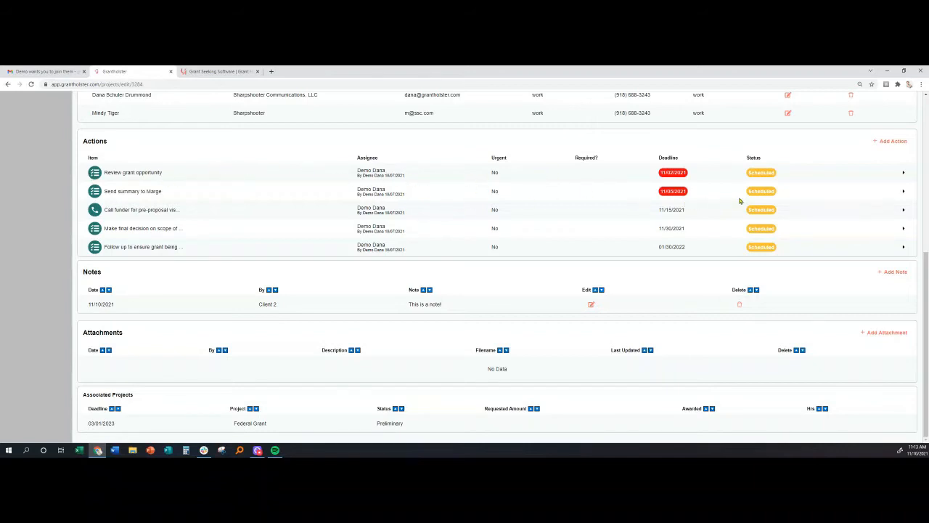
left_click(904, 174)
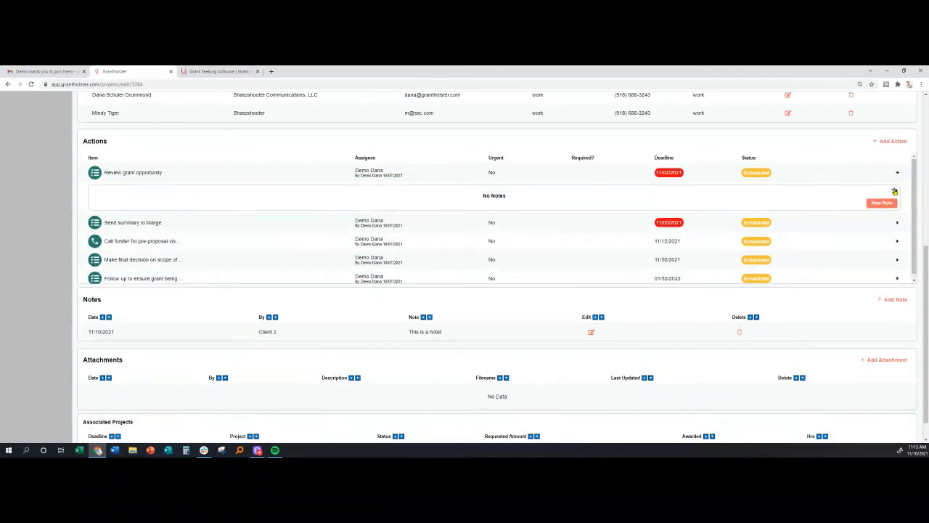
left_click(895, 191)
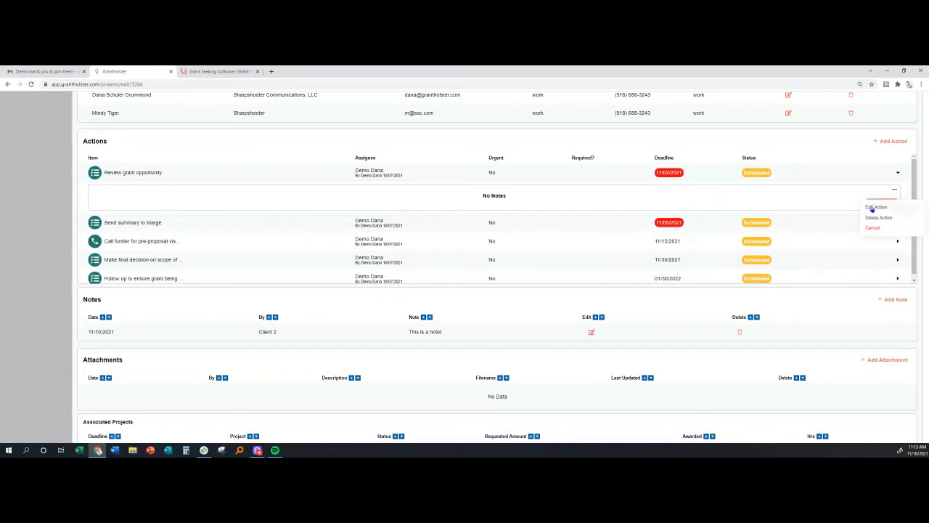
left_click(873, 209)
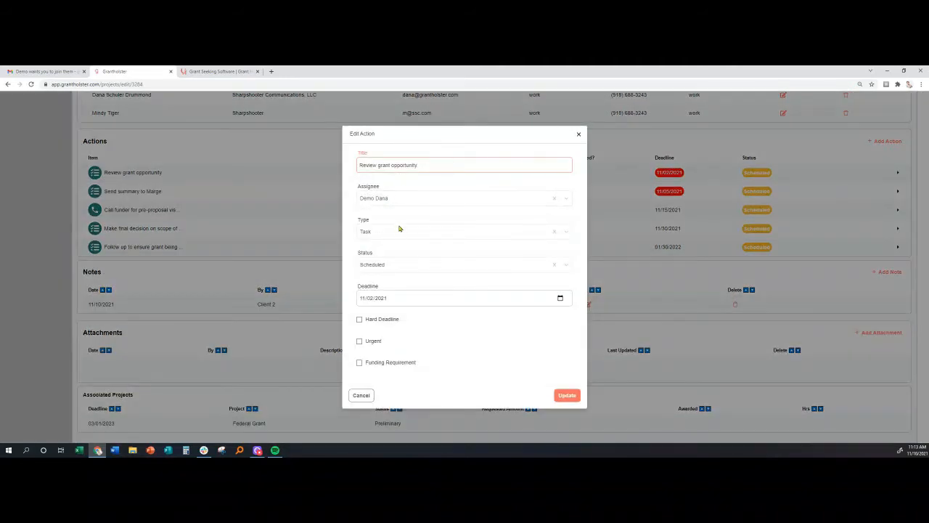
left_click(397, 266)
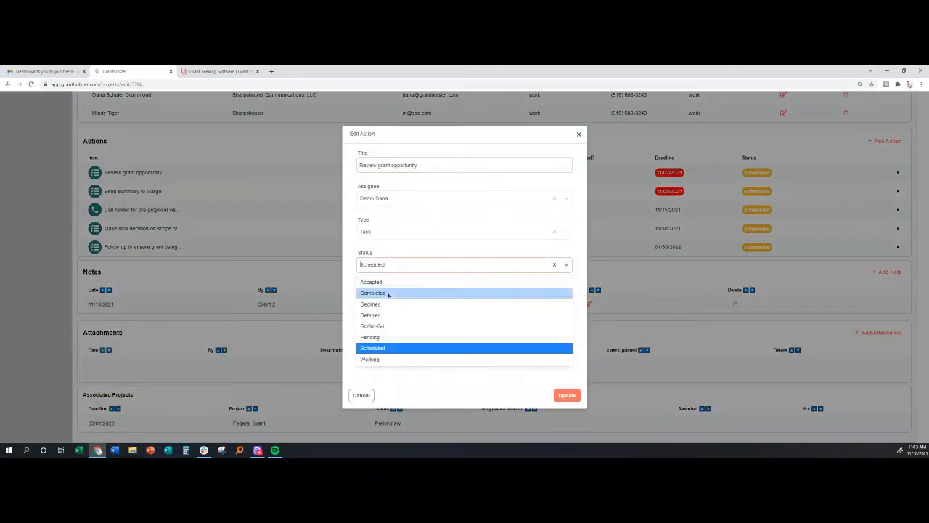
left_click(388, 292)
left_click(571, 399)
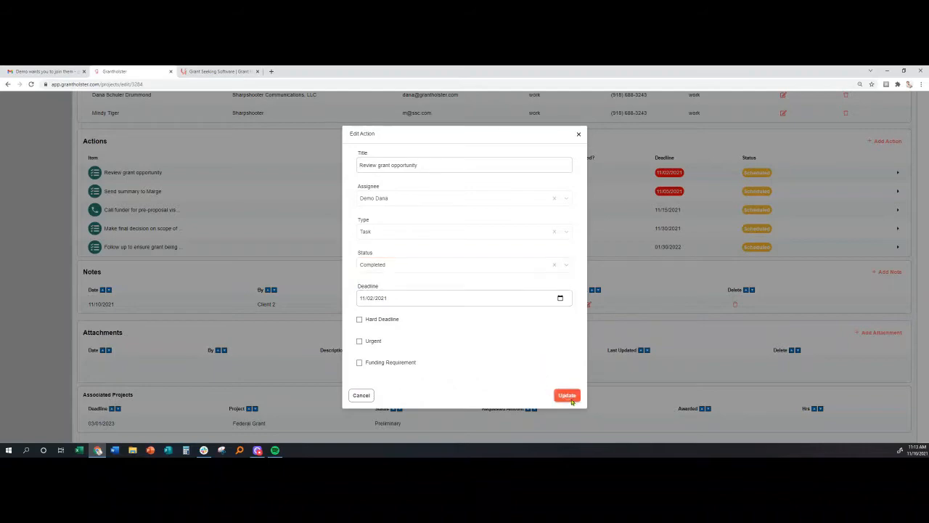
Step: Add a note to the overdue "Send summary" action saying that its recipient is on vacation until December 3
scroll(644, 335, "down", 4)
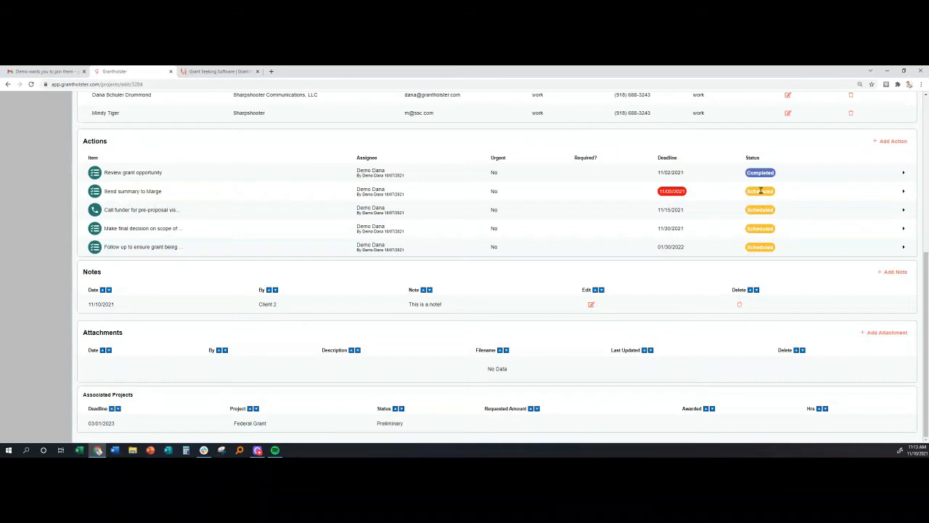
left_click(903, 192)
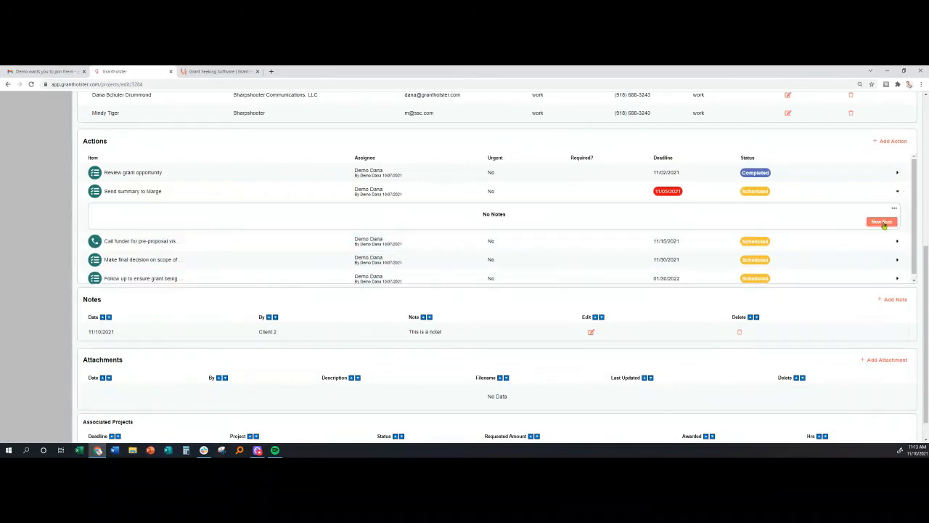
left_click(883, 222)
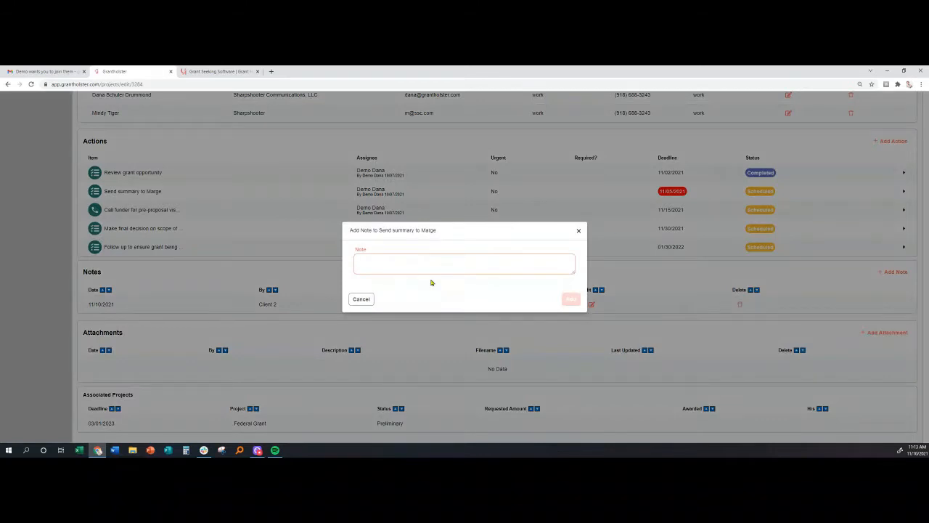
type("Marge is on vacation until December 3")
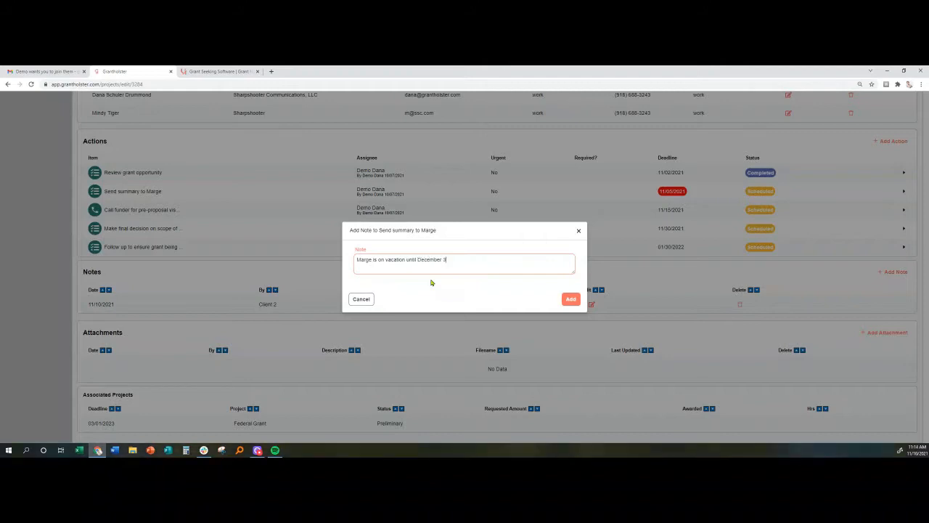
left_click(571, 299)
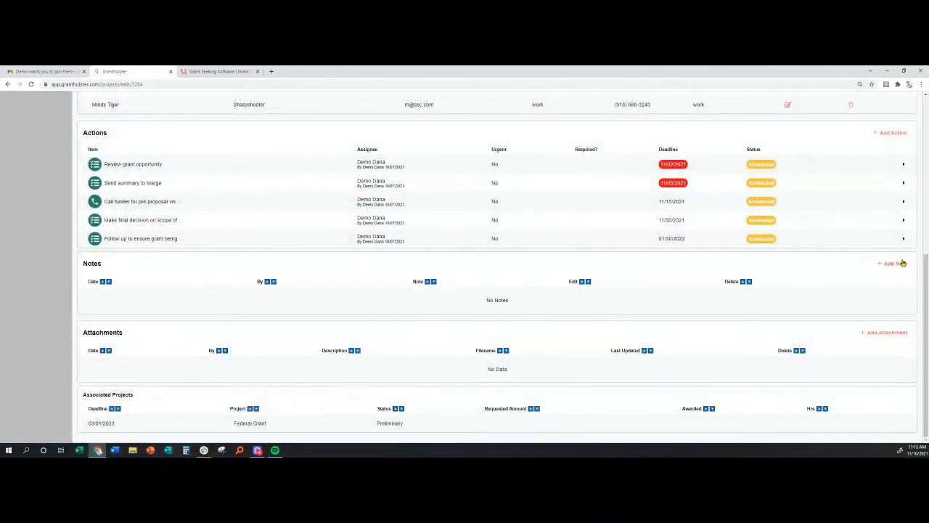
Step: Add the project note "This is a note!" to the Federal Grant project
left_click(900, 265)
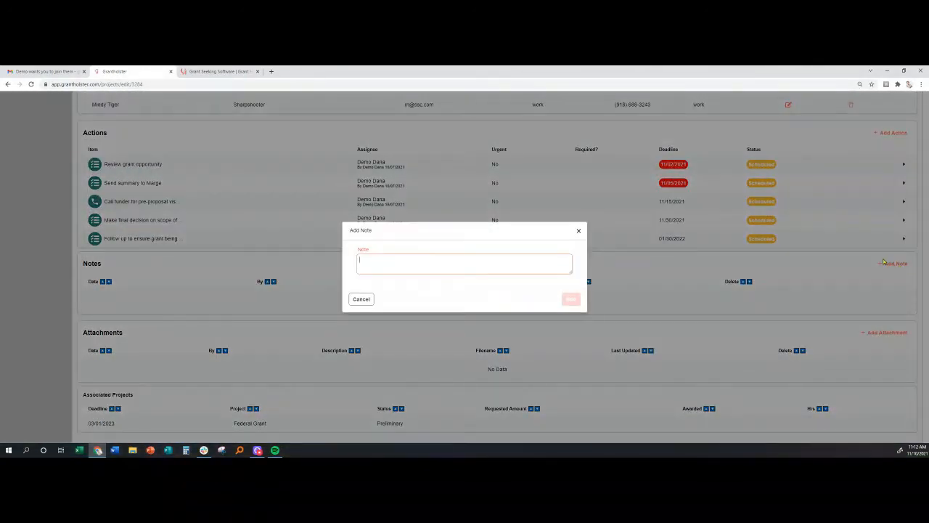
type("This is a note")
left_click(572, 300)
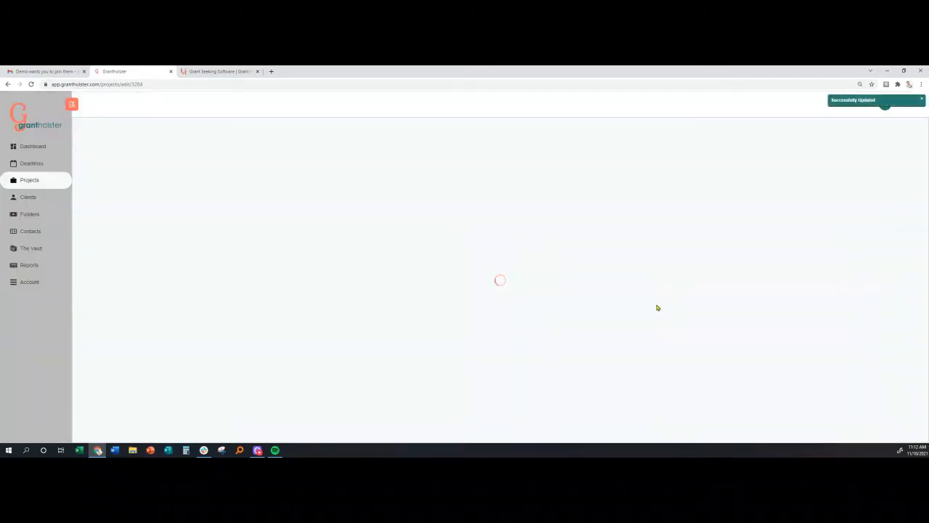
Step: Review the project's Notes list and its Attachments section
scroll(527, 296, "down", 5)
scroll(527, 295, "down", 2)
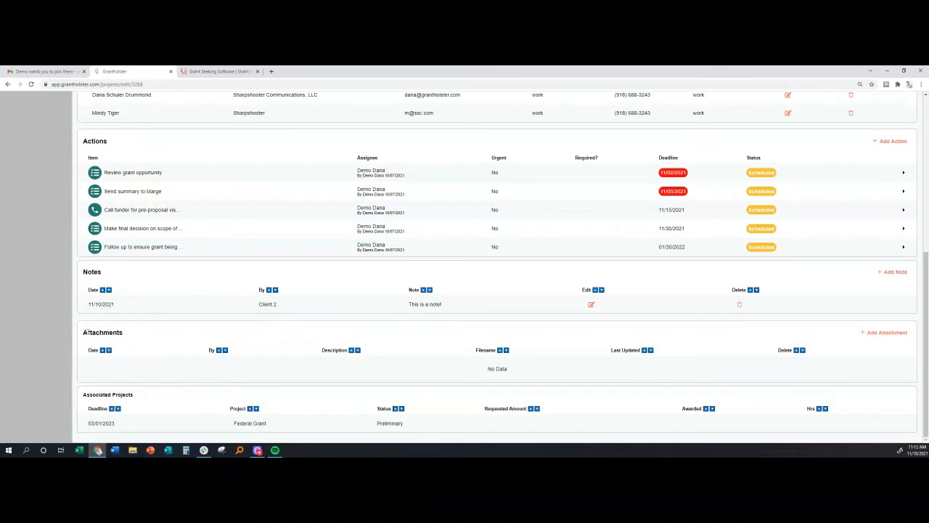
left_click_drag(86, 331, 117, 332)
left_click(134, 335)
left_click_drag(85, 331, 114, 332)
left_click(138, 334)
left_click_drag(85, 332, 135, 332)
left_click(138, 334)
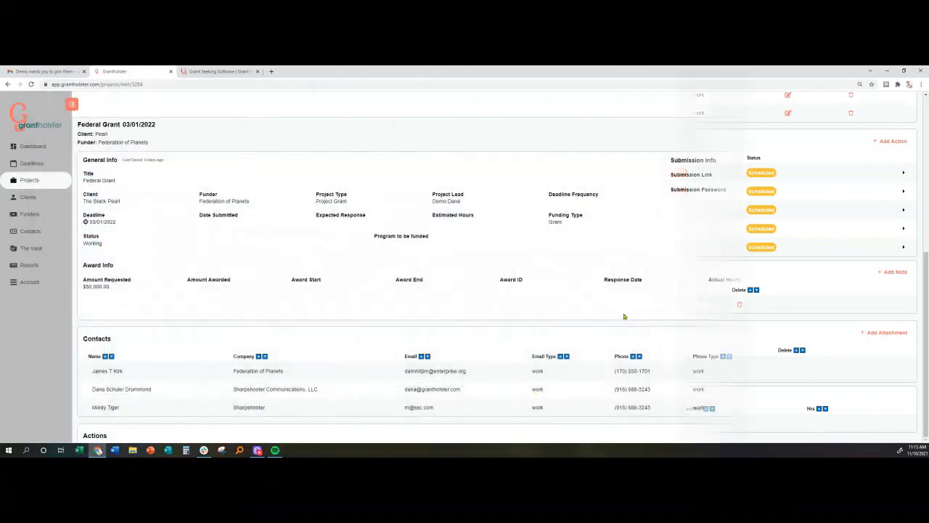
Step: Expand the overdue "Send summary" action and check its vacation note there and in the project's Notes list
scroll(621, 314, "down", 3)
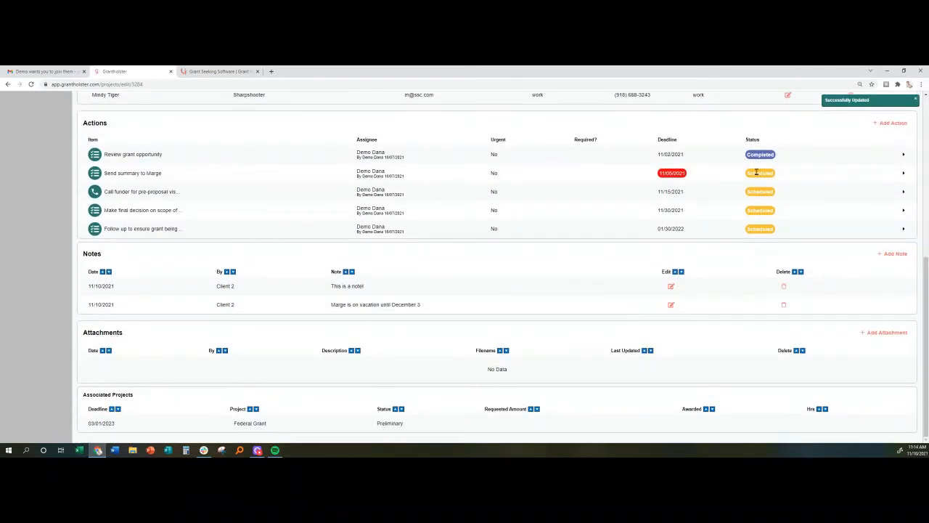
left_click(905, 175)
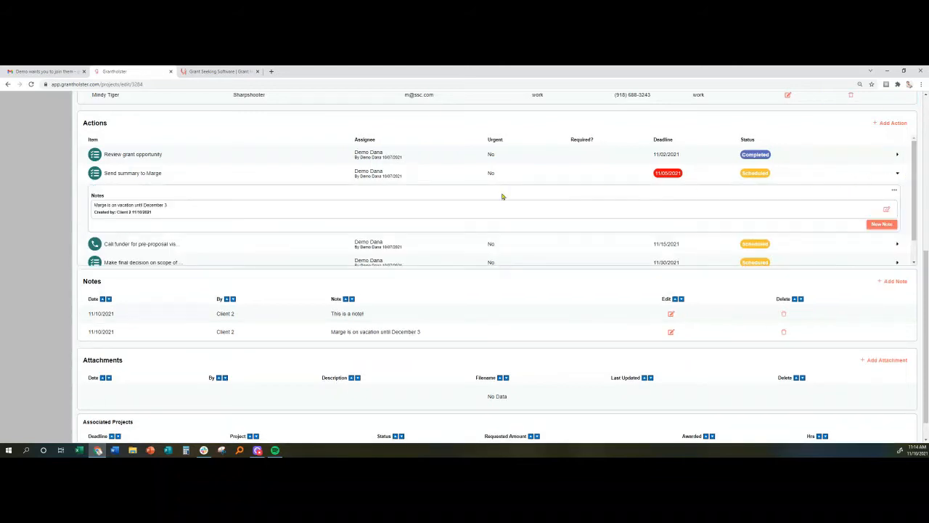
left_click_drag(105, 205, 196, 208)
left_click(189, 212)
left_click_drag(319, 335, 430, 338)
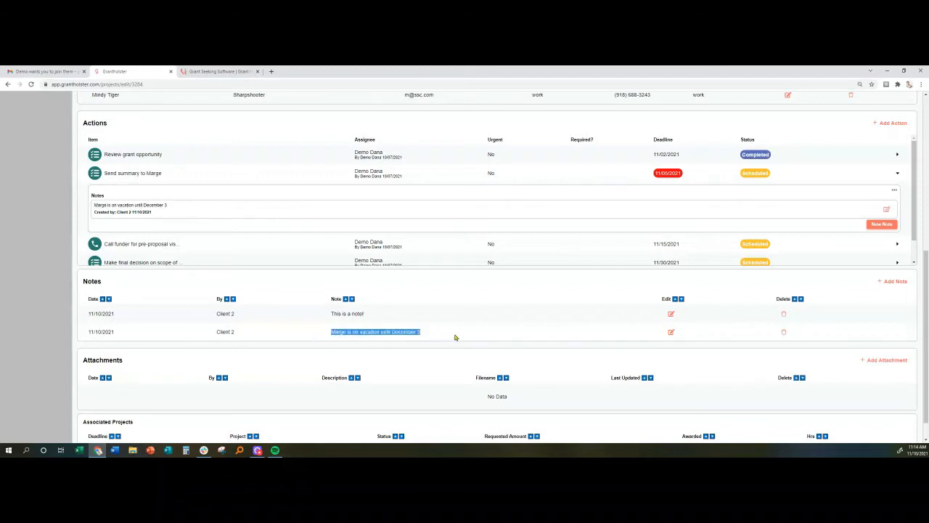
left_click(457, 338)
scroll(464, 337, "down", 1)
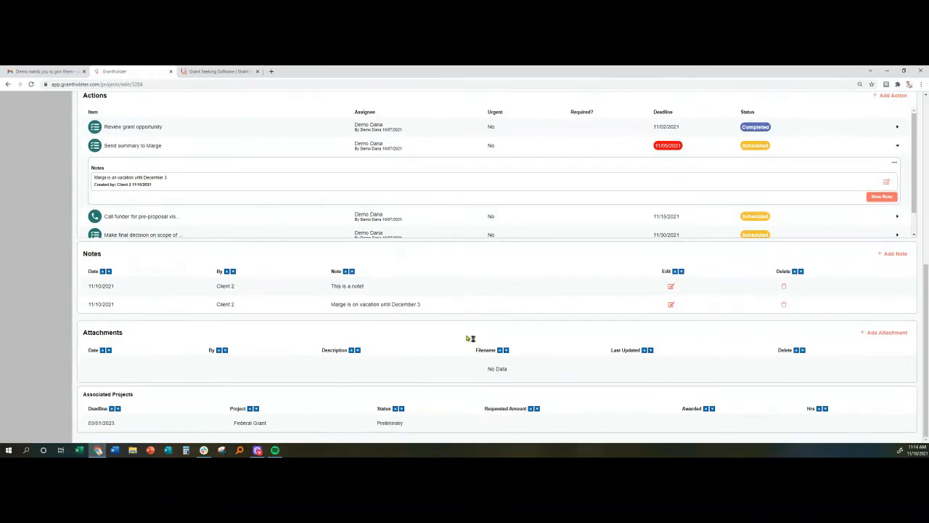
Step: Edit the Federal Grant project's general info and set its estimated hours to 25
scroll(468, 335, "up", 5)
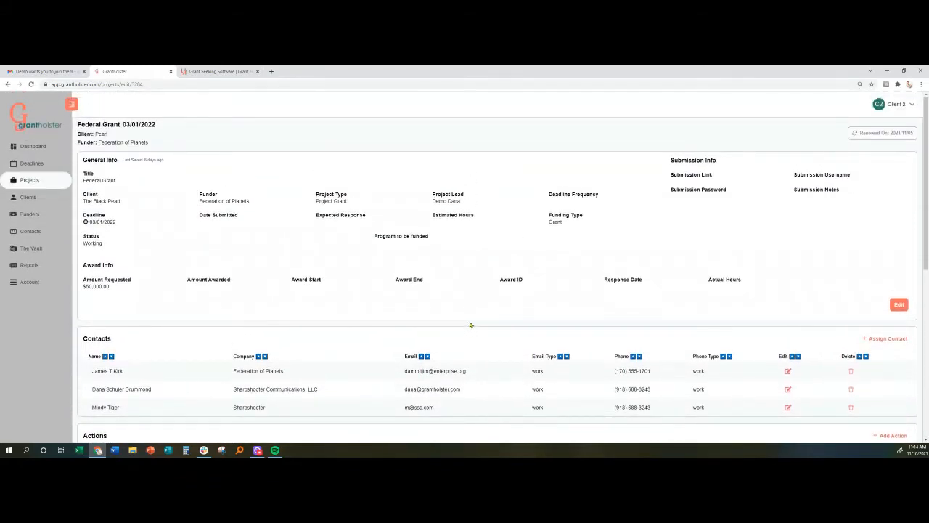
left_click(901, 305)
left_click(471, 259)
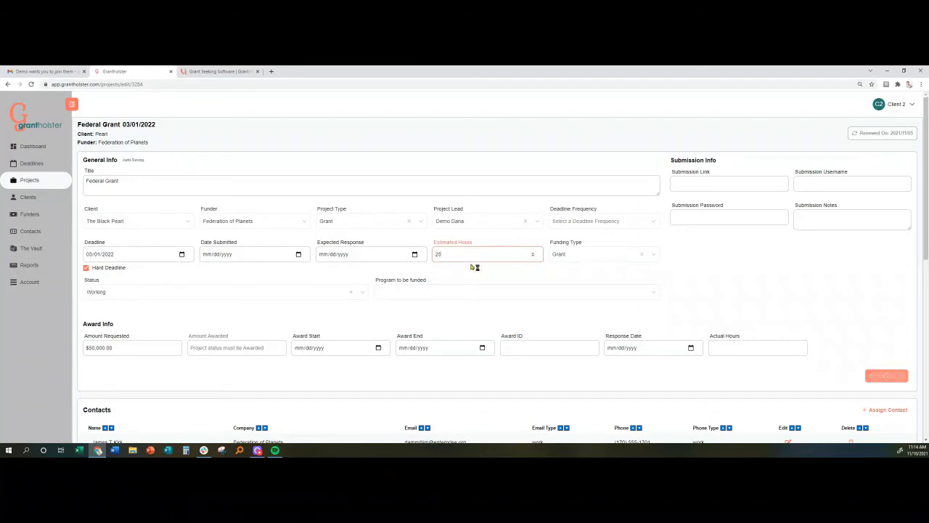
Step: Set the Federal Grant project's program to be funded to Sailing School and finish editing its general info
left_click(432, 292)
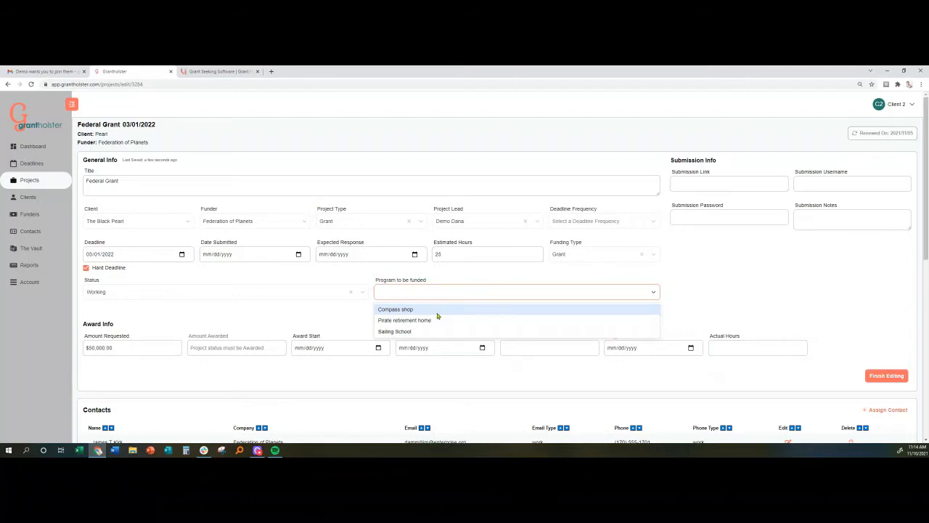
left_click(397, 331)
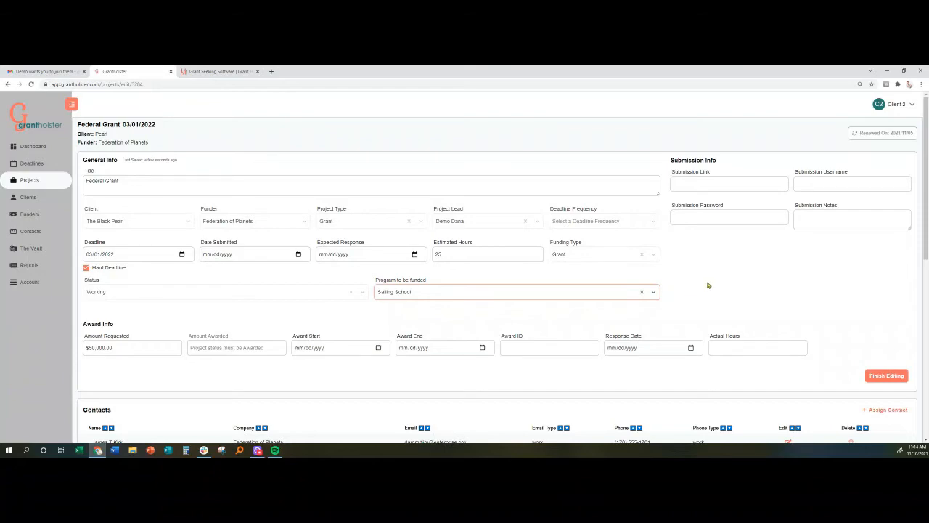
scroll(710, 285, "down", 2)
scroll(713, 281, "up", 1)
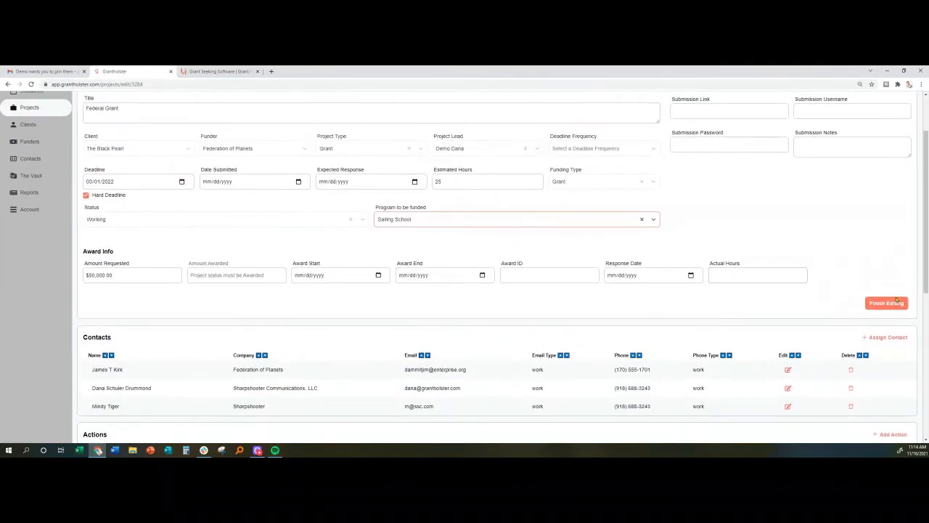
left_click(885, 305)
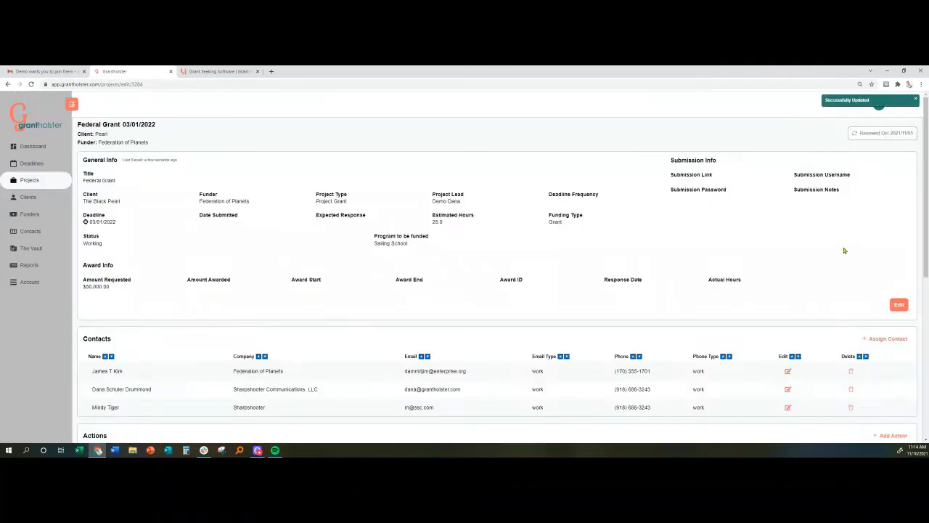
scroll(839, 234, "down", 1)
scroll(835, 236, "up", 1)
Step: View the Clients list and the Funders list
left_click(29, 198)
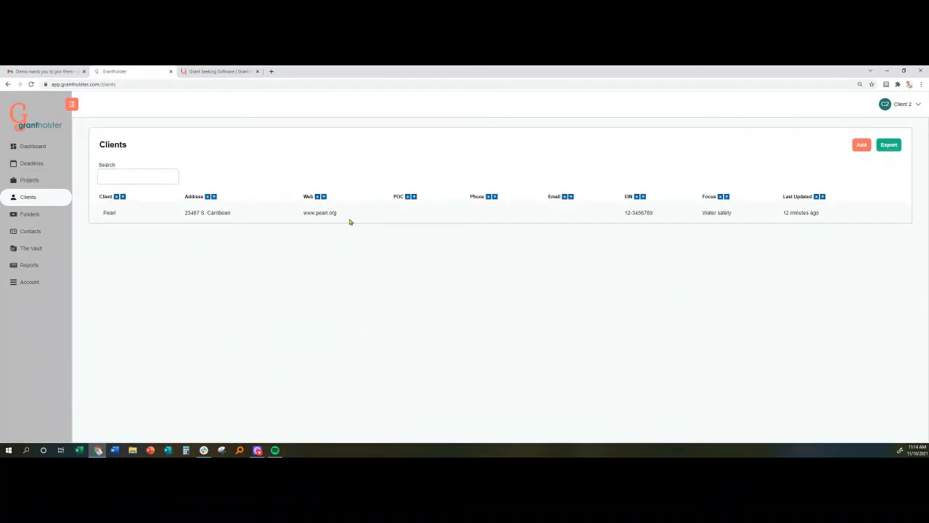
left_click(29, 199)
left_click(29, 214)
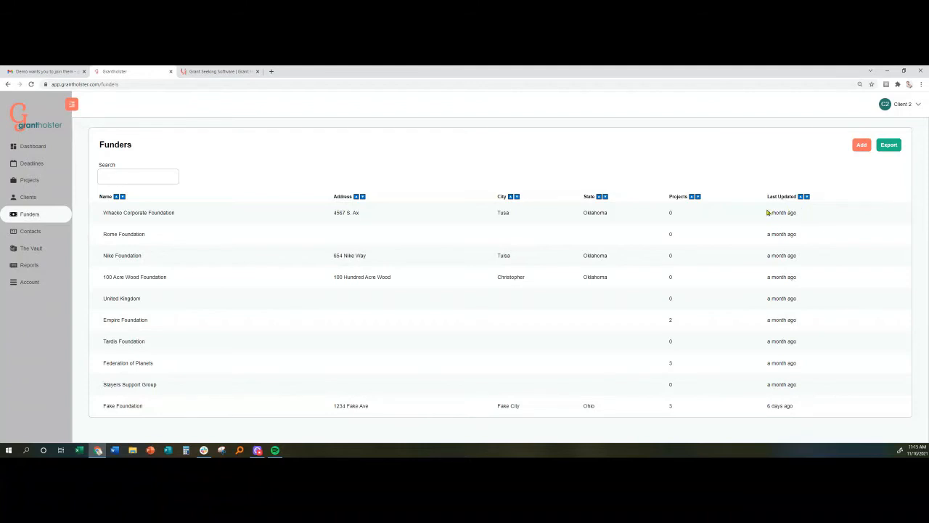
Step: Open the Baker Street Nonprofit contact from the Contacts list and review its details, emails and phone numbers
left_click(29, 232)
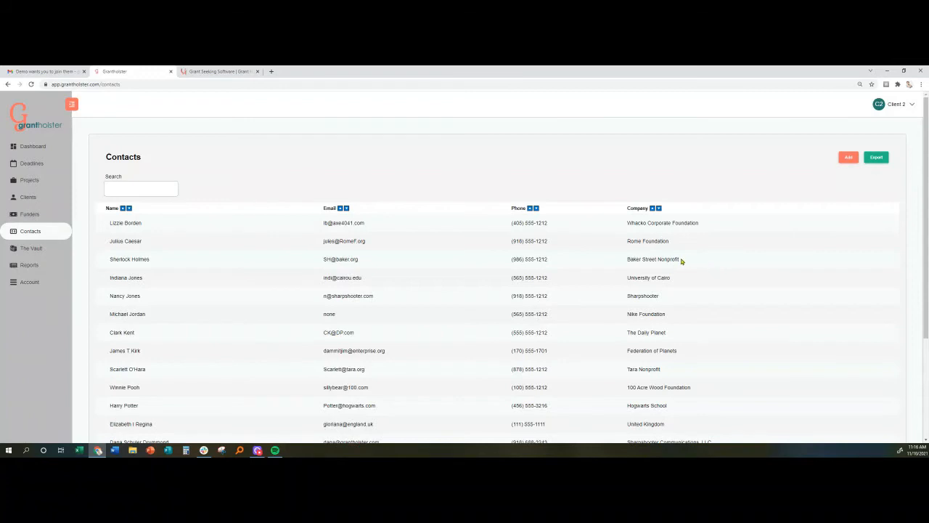
left_click(125, 262)
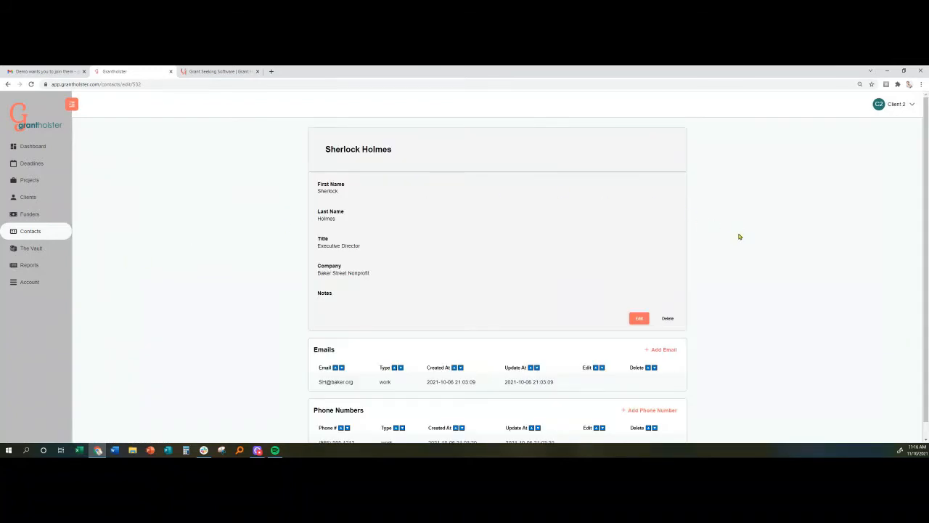
scroll(738, 235, "down", 1)
scroll(727, 248, "up", 1)
scroll(766, 222, "down", 1)
scroll(748, 218, "up", 1)
Step: Edit Pearl's general information in The Vault and save the mission statement "We steal and pillage, argh"
left_click(32, 249)
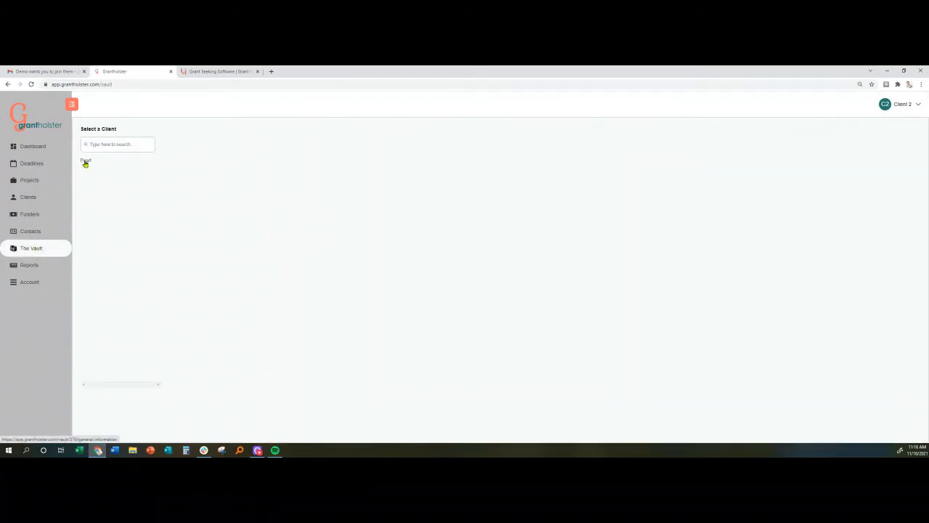
left_click(85, 163)
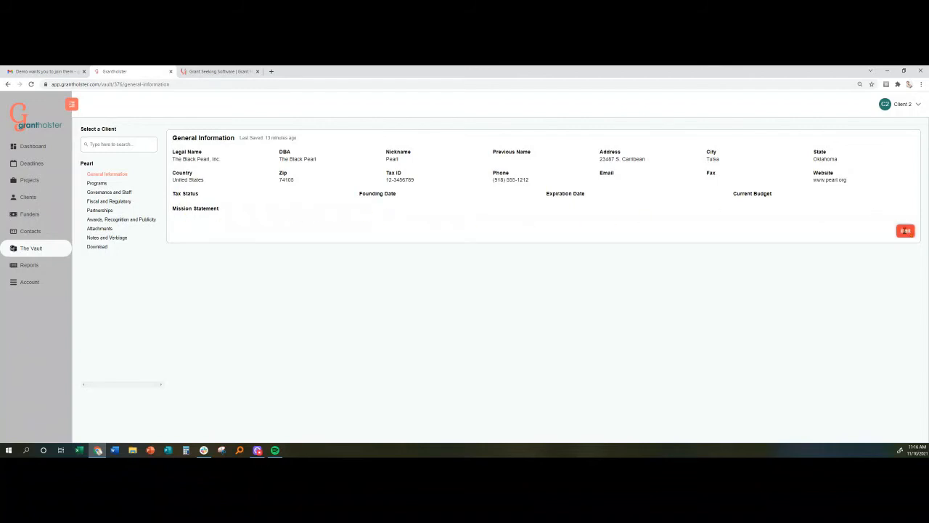
left_click(906, 231)
left_click(301, 262)
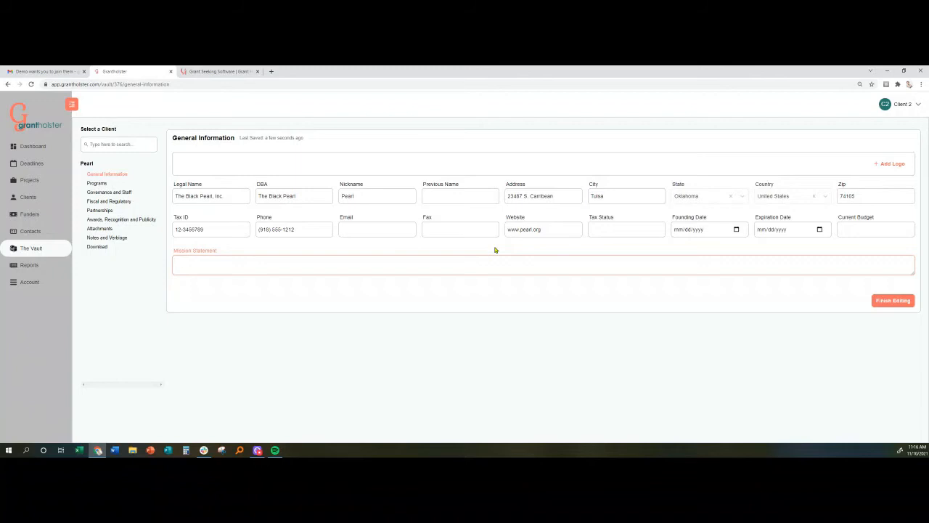
type("We ")
type("steal and p")
type("illage")
type(", an")
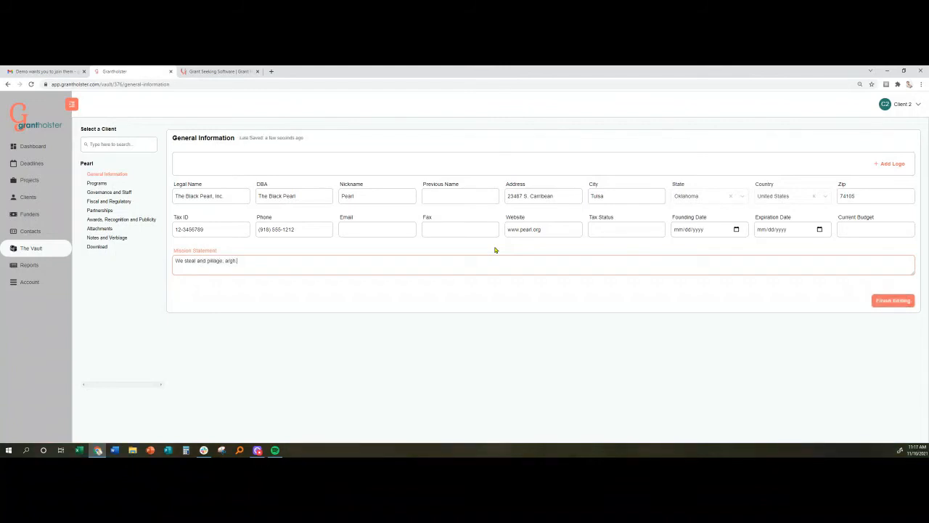
left_click(895, 301)
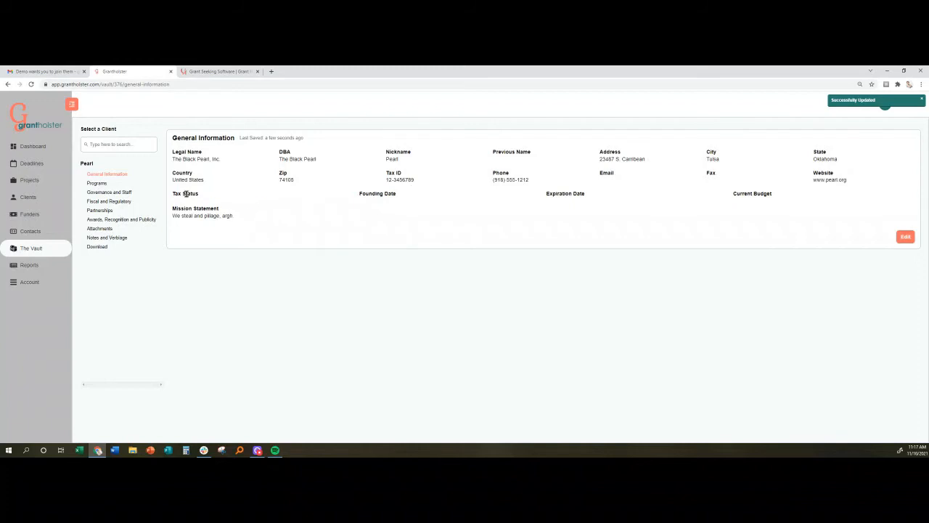
Step: Edit Pearl's Compass shop program with the short description "The Compass Shop is a store" and expiration date 12/31/2021
left_click(101, 186)
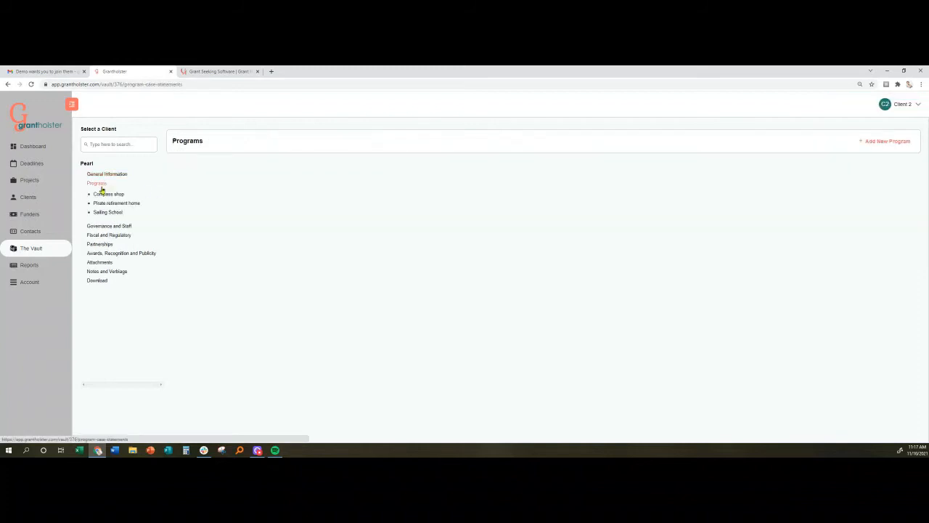
left_click(104, 196)
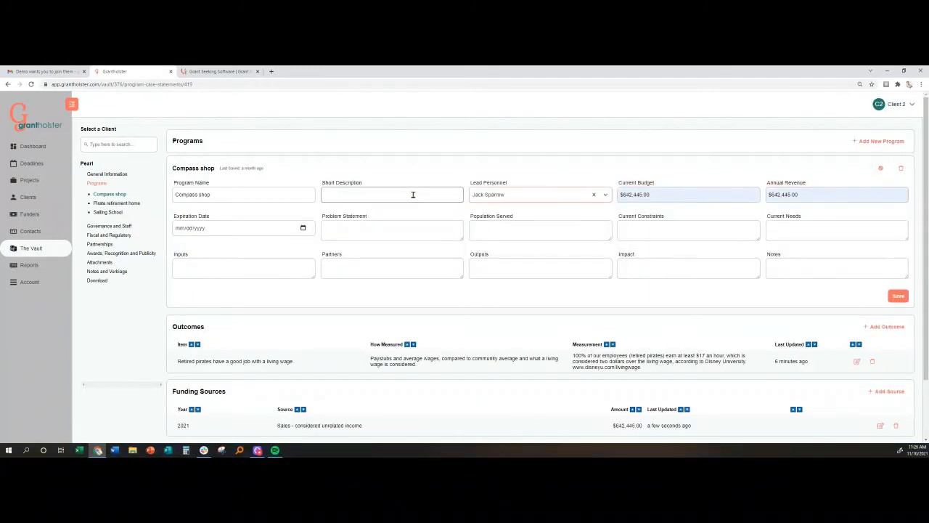
type("The Compass Shop is a store")
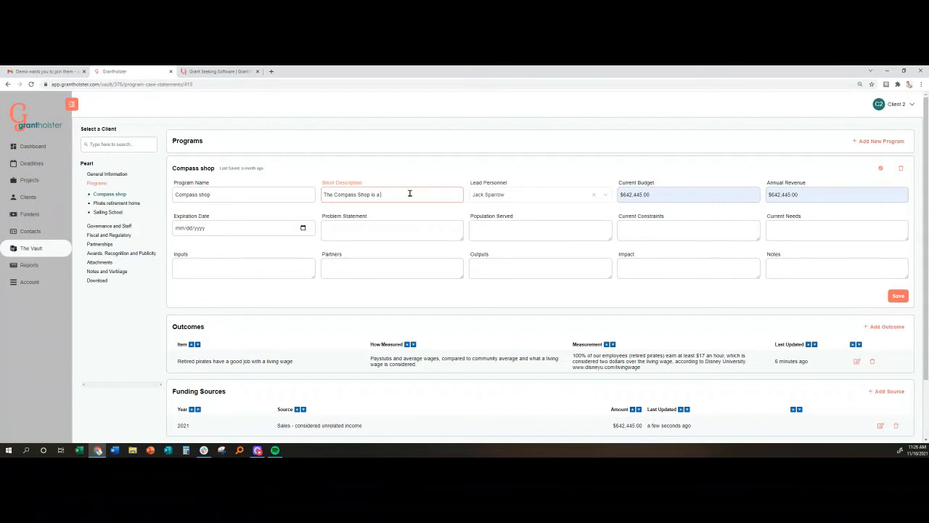
left_click(178, 228)
type("12312021")
Step: Enter a problem statement saying retired pirates receive no social security income, having been "off the grid", and many return to a life of crime
key("Tab")
key("Tab")
type("When pirates retire, they do not receive social security income because they have been \"off the grid \" In order to survive, many of them return to a life of crime.")
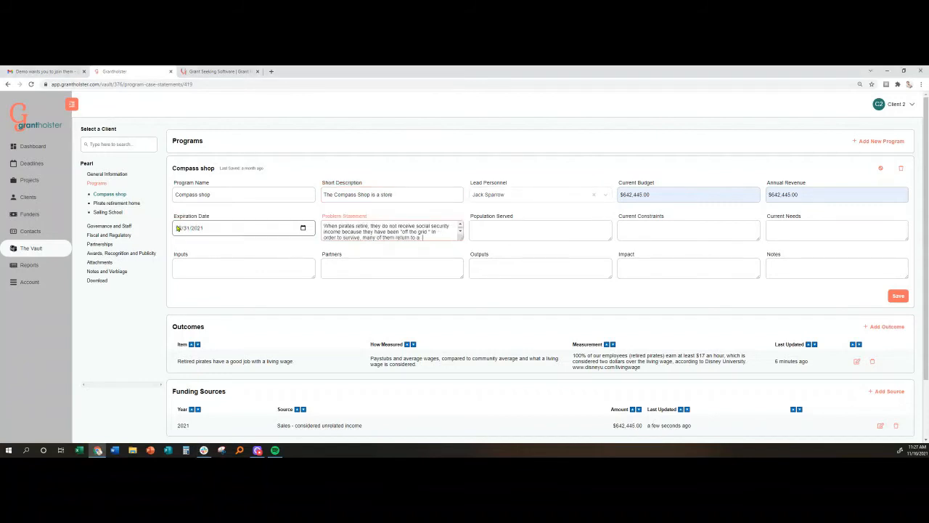
Step: Set population served to "Retired pirates, aged 40-55", constraints to "none", and needs to a pirate home for staff, a new point-of-sale system and security cameras
key("Tab")
type("Retired pirates, aged 40-55")
key("Tab")
type("none")
key("Tab")
type("A pirate home for staff to live in. A new point-of-sale system Security cameras.")
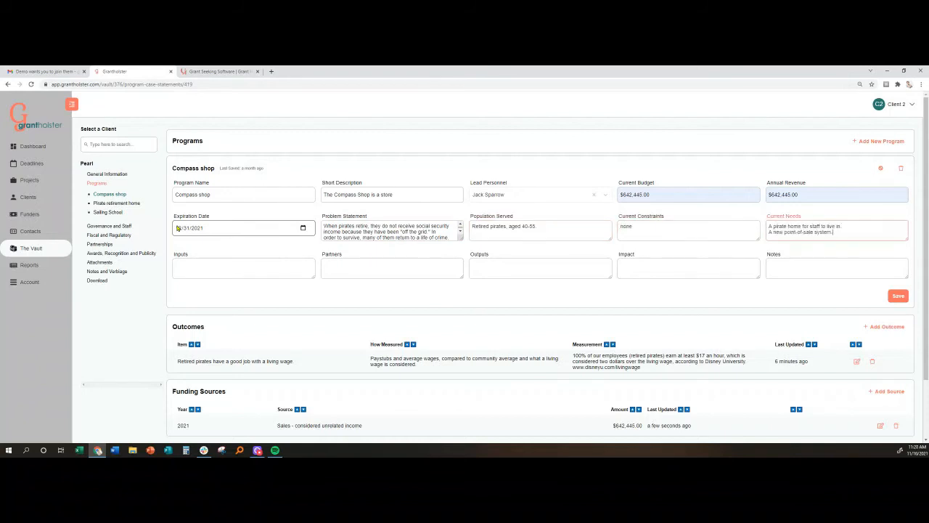
Step: List the program's inputs as inventory, technology, on-site supervision staff, admin staff, partners, building and store front, and website for online sales
left_click(187, 268)
type("Technology Staff on site for supervision Admin staff")
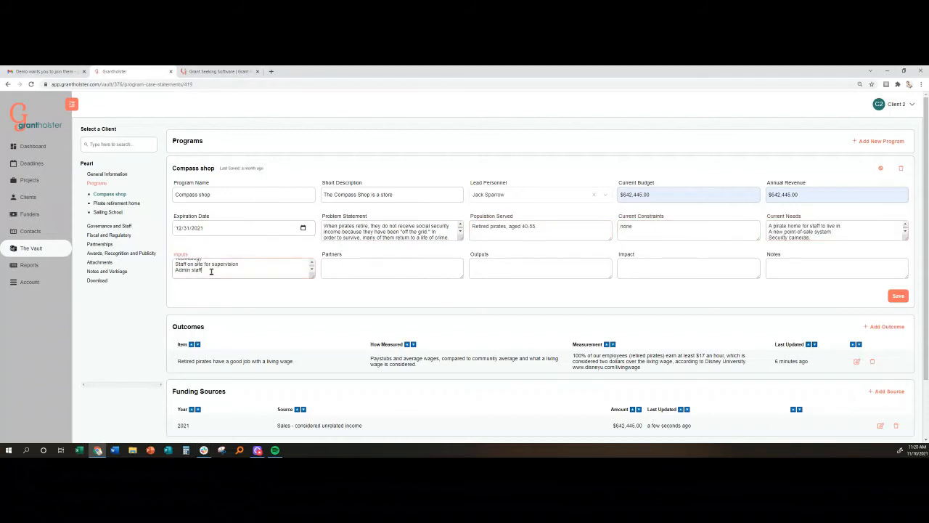
left_click_drag(313, 276, 309, 316)
key("Return")
type("Partners Building and store front Website for online sales")
Step: List Amazon and Salvation Army as partners and enter outputs stating 20 retired pirates worked at Compass Shop in 2020, earning at least $17 per hour
left_click(389, 262)
type("Amazon")
key("Return")
type("Salvation army")
key("Tab")
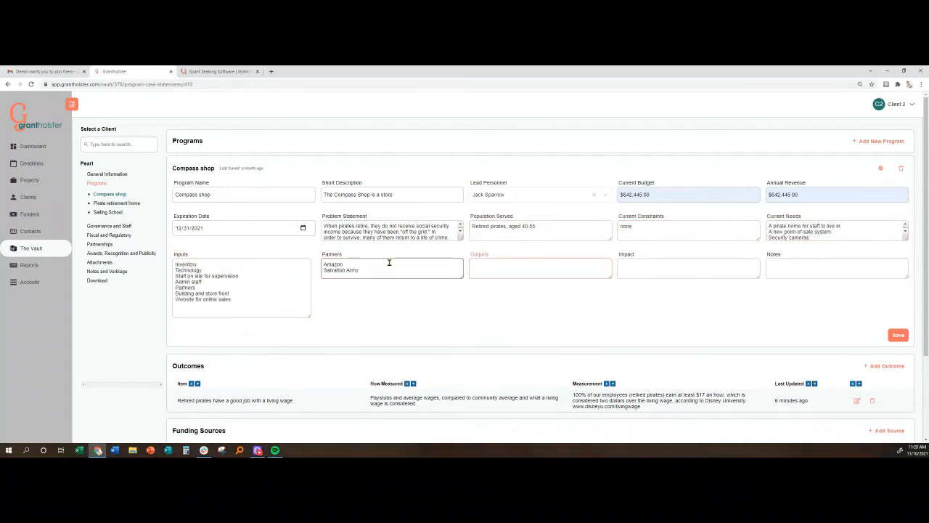
type("In 2020, 20 retired pirates worked at Compass Shop, earning at least $17 per hour, which is two dollars higher than the identified living wage.")
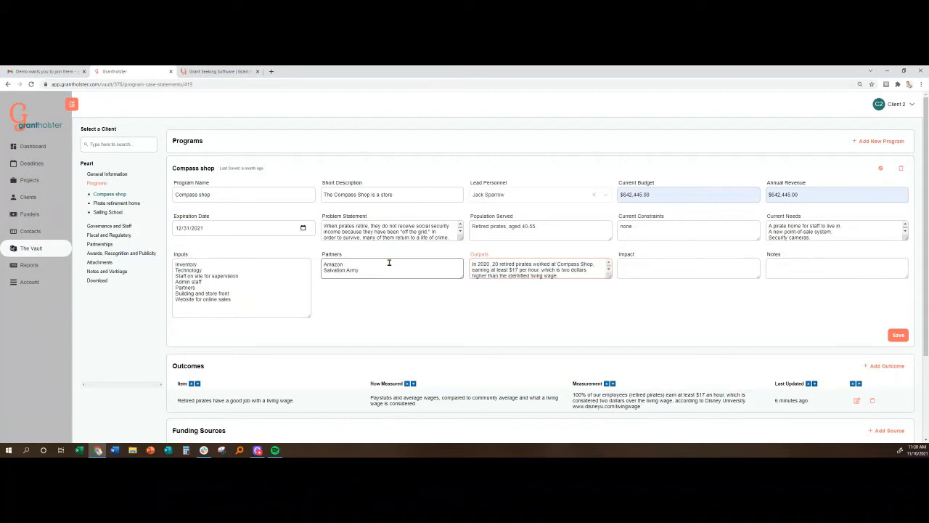
Step: Enter the impact that only 10% of retired pirates returned to crime and were arrested, compared to 90% of those not in the program
left_click(671, 268)
type("Only 10% of retired pirates")
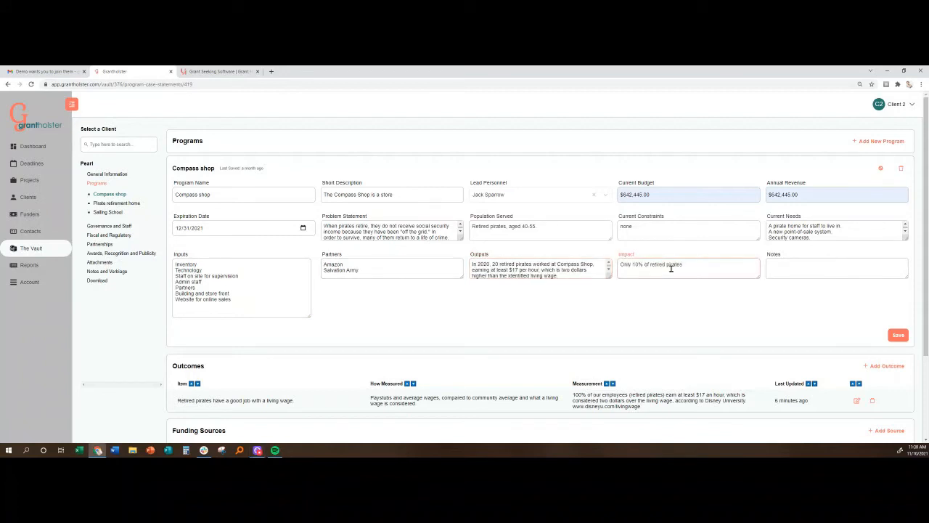
type(" returned to their criminal habits and were arrested. This is compared to 90% of retired pirates who are not in the program.")
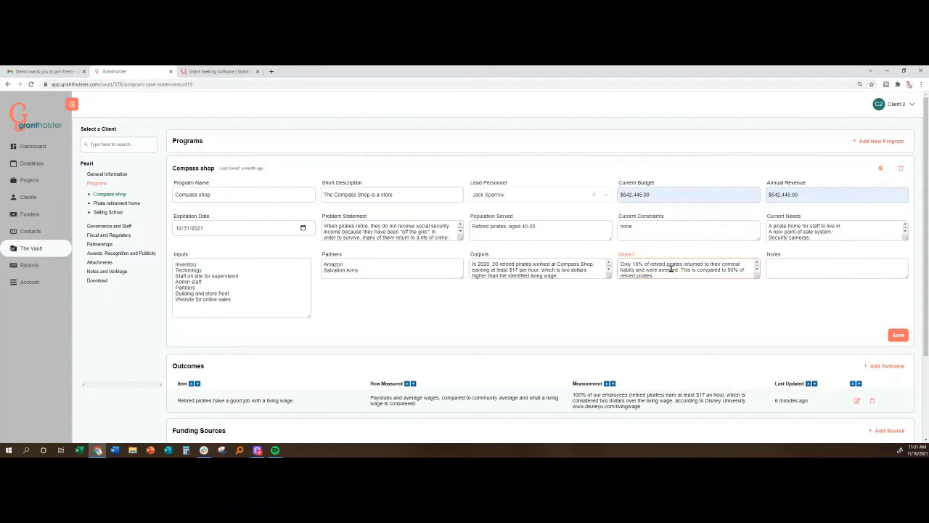
Step: Add the note "The security cameras are the highest need, as jewelry keeps disappearing." and save the Compass shop program
key("Tab")
type("The security cameras are the highest need, as jewels keep disappearing.")
left_click(898, 334)
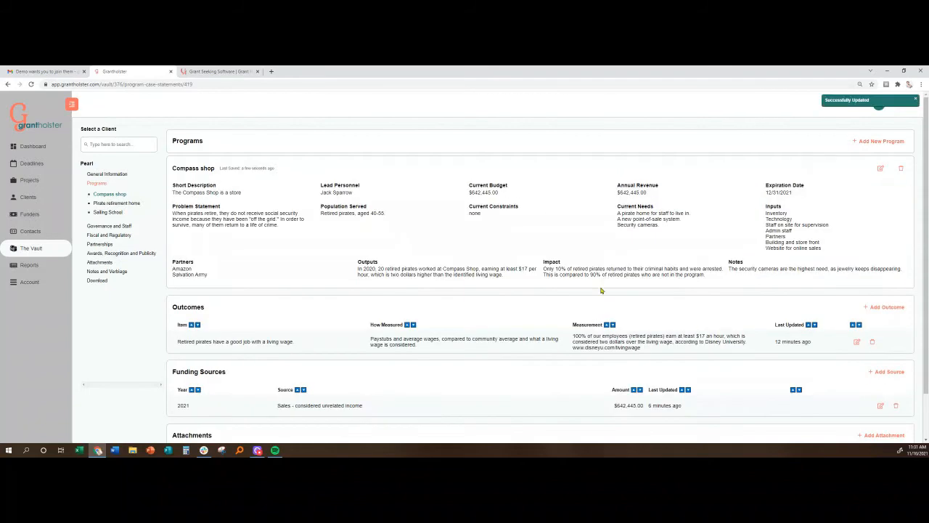
scroll(266, 357, "down", 2)
scroll(274, 218, "up", 2)
Step: In Pearl's Governance and Staff section, enter 13 board members, meeting frequency "2 times a month" and quorum "75% of total"
left_click(124, 227)
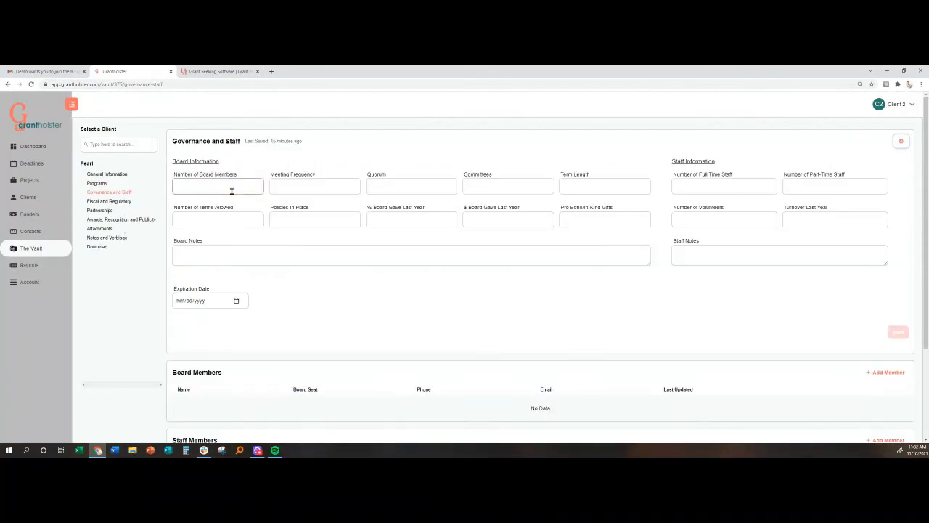
left_click(232, 190)
type("13")
key("Tab")
type("2 times a month")
key("Tab")
type("75")
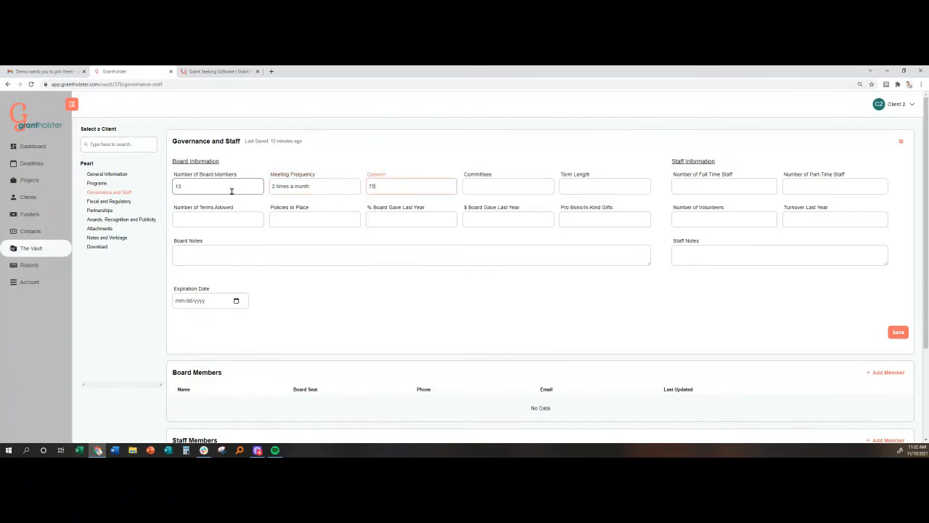
type("% of total")
Step: Enter the board committees "Fundraising, Governance, Finance", a term length of 2 years and 3 terms allowed
key("Tab")
type("Fundraising, Governance, Finance")
key("Tab")
type("2 year")
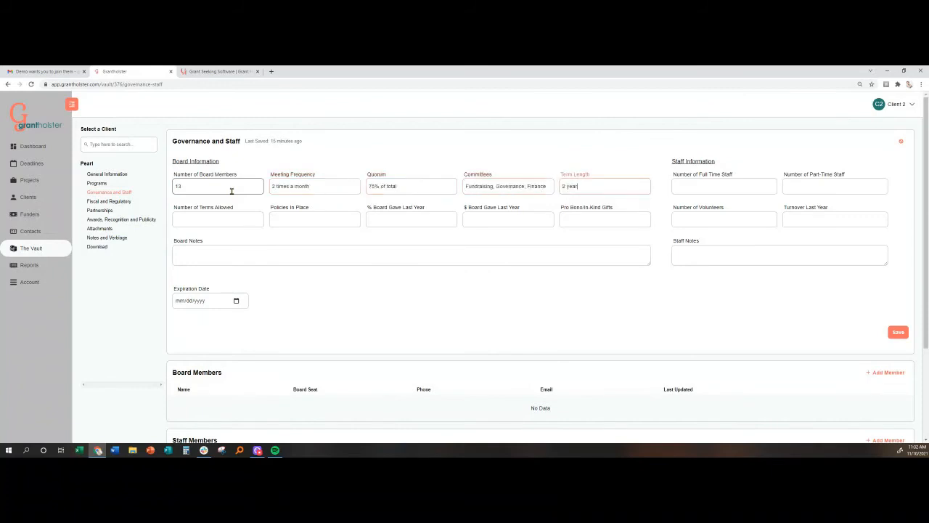
type("s")
key("Tab")
type("3")
Step: Record whistleblower, conflict of interest and diversity policies as in place, and set the percentage of the board that gave last year to 100%
key("Tab")
type("Yes,")
type(" Whistleblower, C")
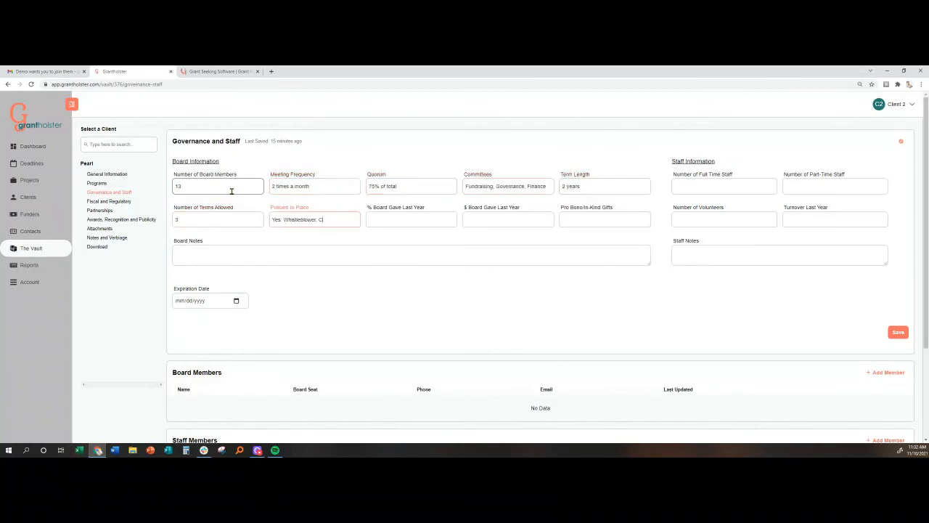
type("onflict of Interest, Diversity and")
key("Tab")
type("100%")
Step: Enter $100,000.00 board giving, $25,000 in-kind gifts and the board note "The pro-bono was a collection of treasure chests, valued at $25,000."
key("Tab")
type("$")
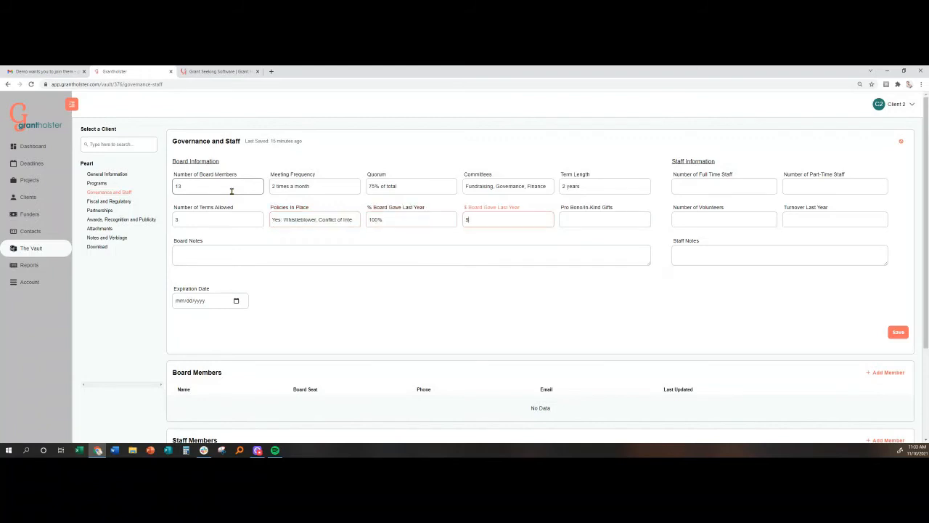
type("100,000.00")
key("Tab")
type("$25,000")
key("Tab")
type("The pro-bono was a collec")
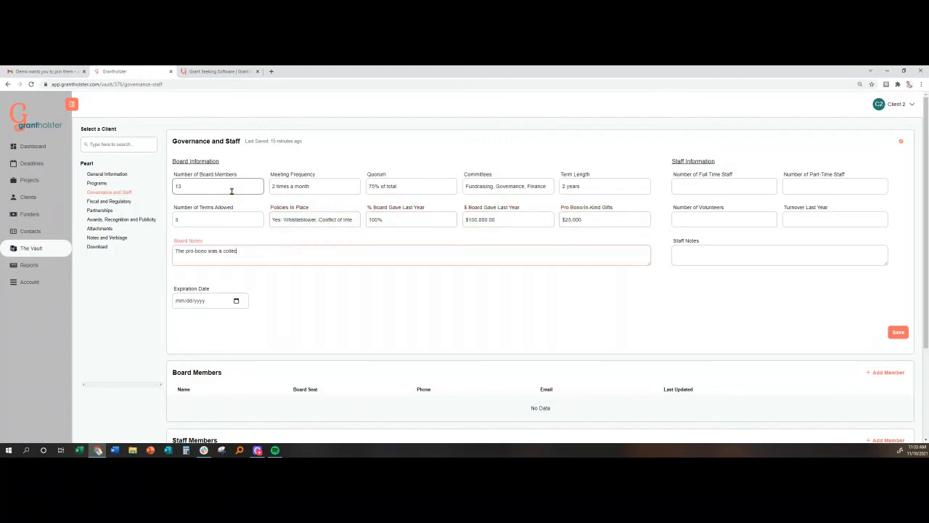
type("tion of treasure chests, valued at $25,000.")
Step: Enter the staff information as 22 full-time staff, 73 part-time staff and 50 volunteers
left_click(680, 187)
type("22")
key("Tab")
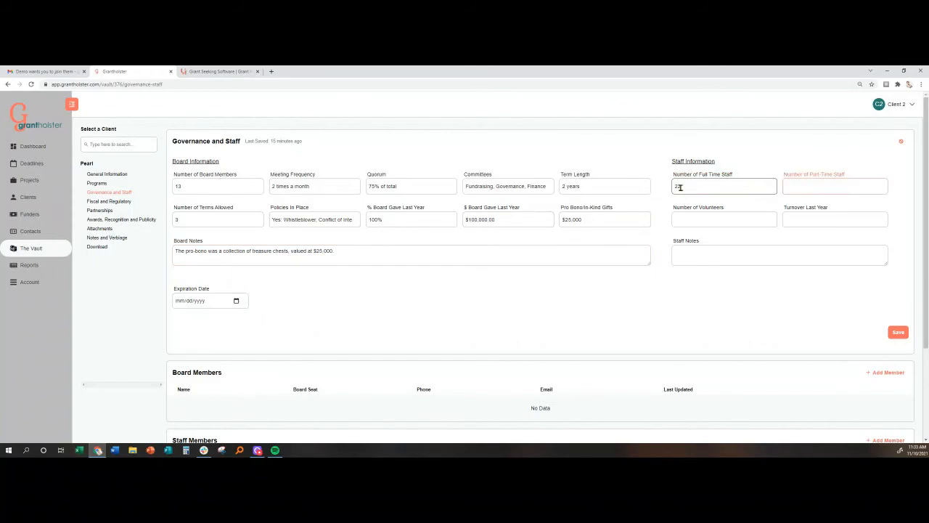
type("73")
key("Tab")
type("50")
Step: Enter 50% turnover, the staff note "Part-time staff are retired pirates who work at the store" and expiration date 12/31/2021
key("Tab")
type("50%-time staff are retired pirates who work at the store")
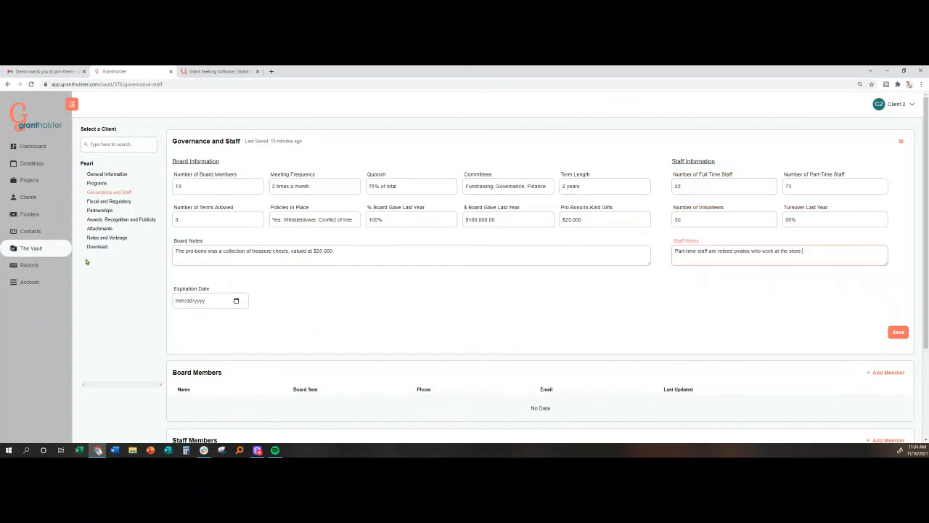
left_click(178, 300)
type("12/31/2021")
Step: Start a new board member entry for Julius Caesar with board seat Emperor, gender Male and race White
left_click(888, 374)
left_click(403, 178)
scroll(405, 247, "down", 2)
left_click(405, 256)
left_click(512, 180)
type("Emperor")
left_click(392, 212)
left_click(385, 240)
left_click(508, 212)
left_click(491, 262)
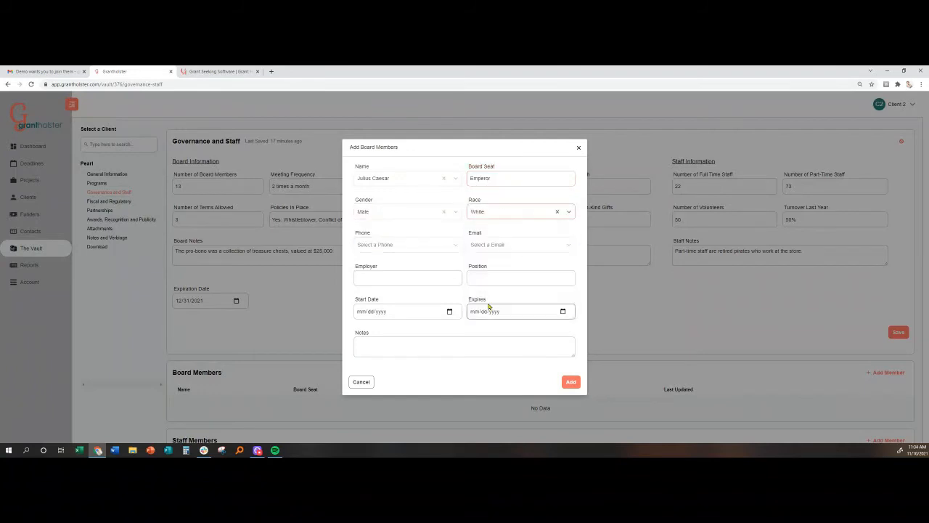
Step: Set the new board member's employer to "Self employed" and position to "Emperor"
left_click(394, 280)
type("Self employed")
key("Tab")
type("Emperor")
Step: Give the board member start date 01/01/2019, expiration 12/31/2021 and the note "Wants to be involved in all grant decisions", and add the entry
left_click(360, 313)
type("01012019")
key("Tab")
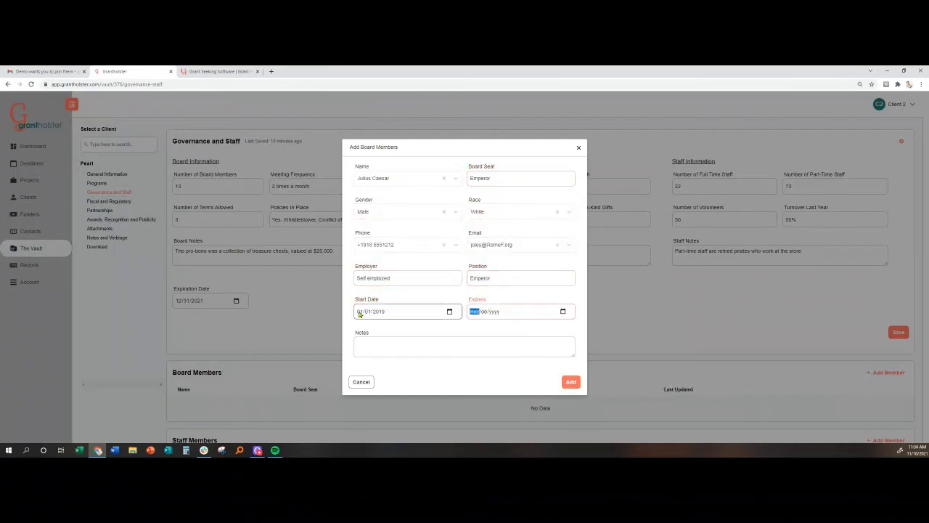
type("12312021")
left_click(426, 342)
type("Wants to ba involved in all grant decisions")
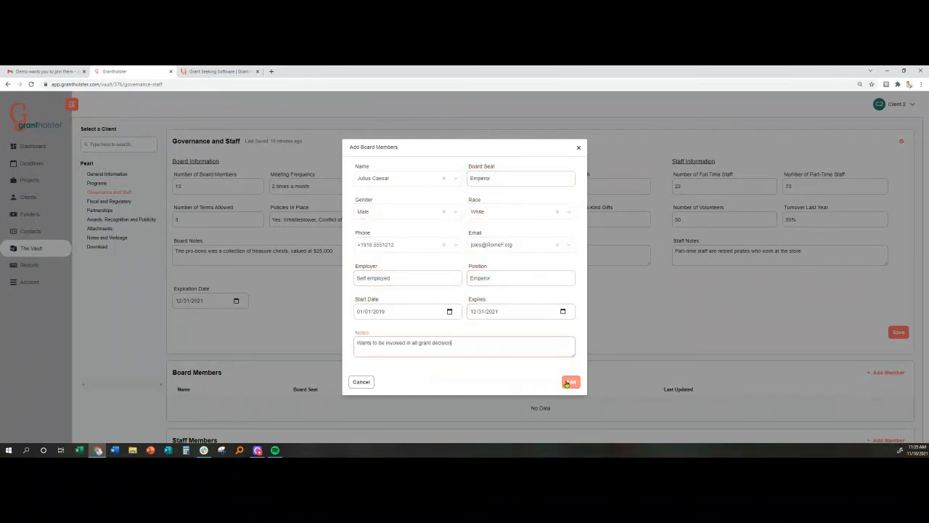
left_click(567, 383)
Step: Start a new staff member entry for Jack Sparrow with role Captain, gender Male and race Unspecified
left_click(886, 327)
left_click(412, 196)
type("jack")
left_click(392, 213)
left_click(485, 196)
type("Captain")
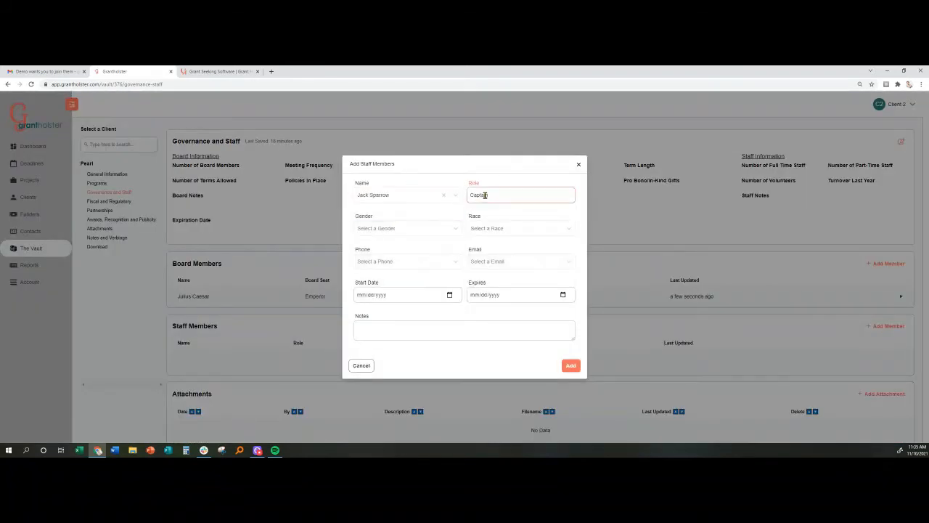
left_click(399, 229)
left_click(502, 229)
left_click(490, 312)
Step: Set the staff member's start date to 05/22/1973 and expiration to 12/31/2021, and add the entry
left_click(359, 297)
type("05012019")
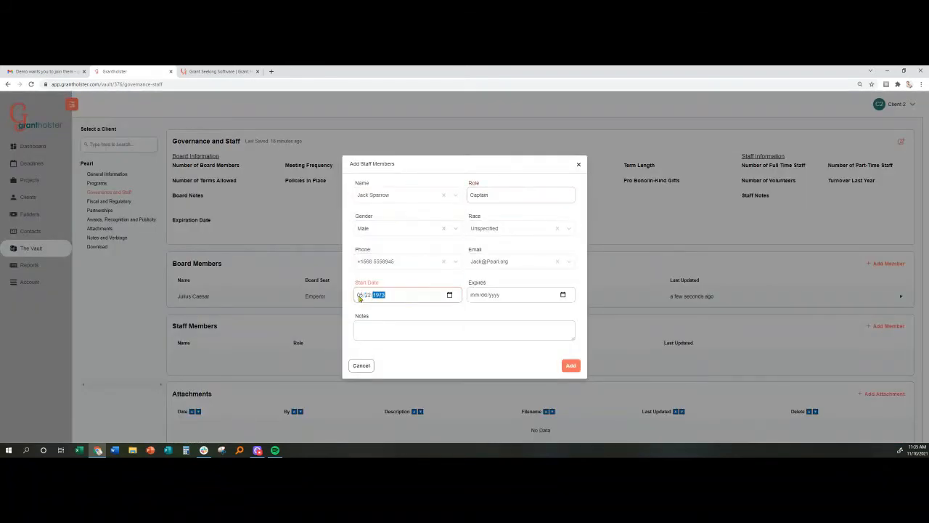
key("Tab")
key("Tab")
type("12312021")
left_click(380, 329)
left_click(574, 366)
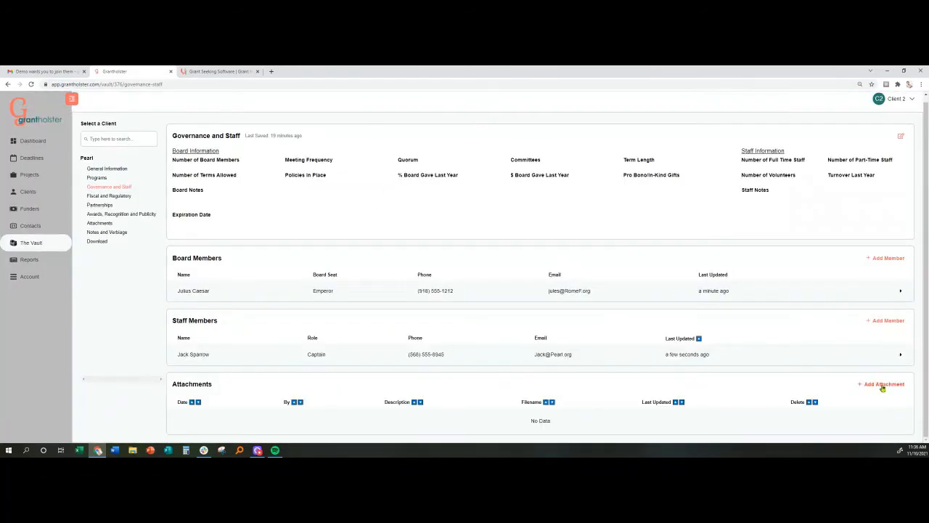
Step: Edit Governance and Staff to enter 13 board members and a meeting frequency of "10 times a year"
left_click(901, 136)
left_click(196, 180)
type("13")
key("Tab")
type("mont")
type("times a year")
key("Tab")
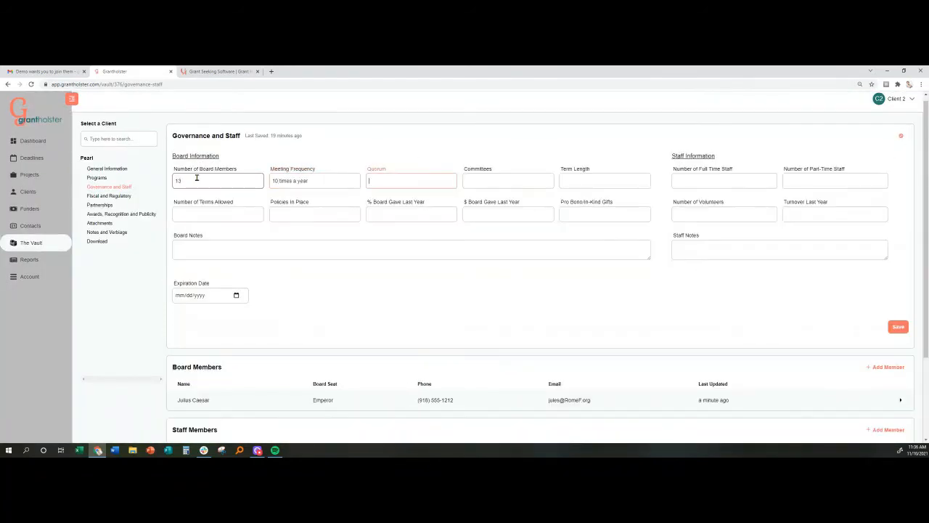
Step: Enter a "two-thirds" quorum, the committees "Finance, governance, fundraising", a term length of "2 years" and 3 allowed terms
type("two-thirds")
key("Tab")
type("Finance, governance, fundraising")
key("Tab")
type("2 years")
key("Tab")
type("3")
key("Tab")
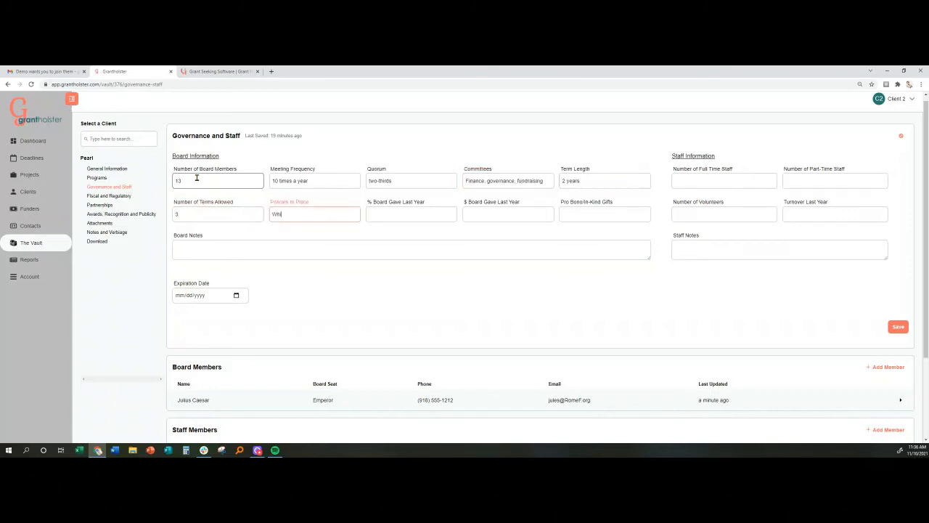
Step: Enter the policies "Whistle blower, Conflict of Interest", 100% board giving last year and $239,987.00 given by the board
type("Whistle blower, Conflict of Interest")
key("Tab")
type("100%")
key("Tab")
type("$239,987.00")
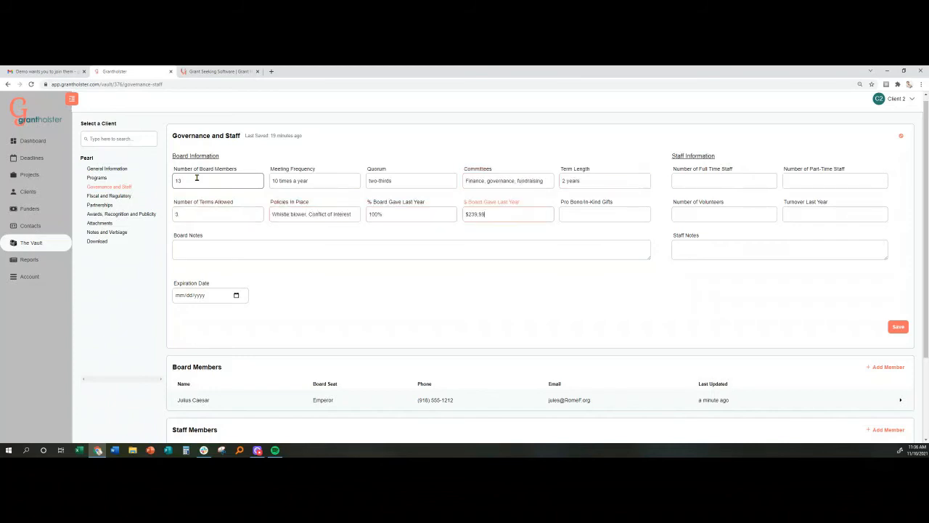
Step: Enter $25,000 in pro bono/in-kind gifts and the board note "Pro bono was a gift of 25 treasure chests valued at $1,000 each."
key("Tab")
type("$25,000")
key("Tab")
type("Pro bono was a gift of 25 treasure chests valued at $1,000 each.")
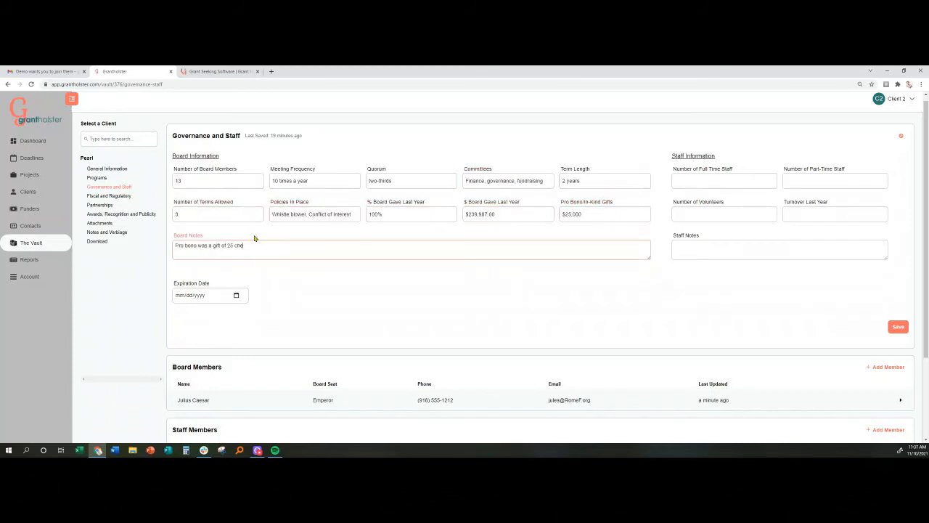
Step: Enter the staff information as 22 full-time staff, 75 part-time staff and 50 volunteers
left_click(694, 179)
type("22")
key("Tab")
type("75")
key("Tab")
type("50")
key("Tab")
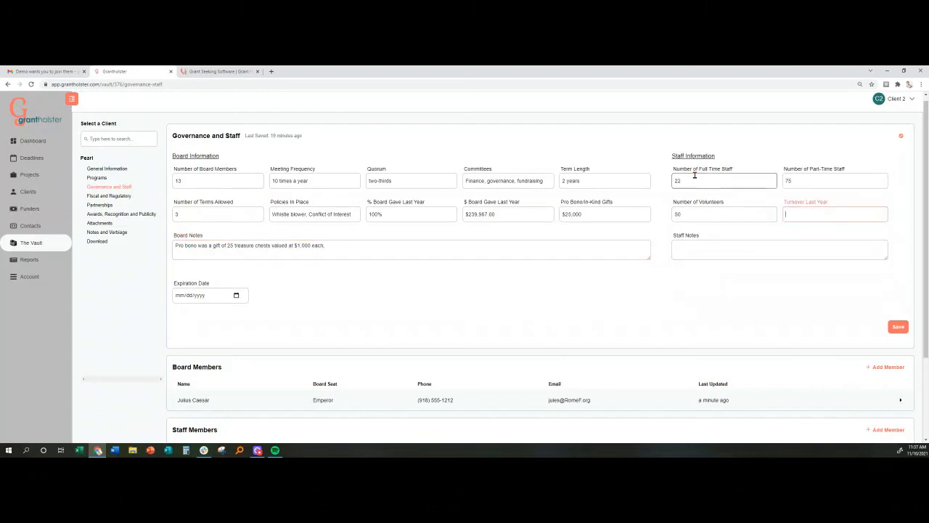
Step: Enter 22% turnover, the staff note "Parttime employees are retired pirates who work in the shop" and expiration date 12/31/2021, and save the section
type("22%")
key("Tab")
type("Parttime employees are retired pirates who work in the shop.")
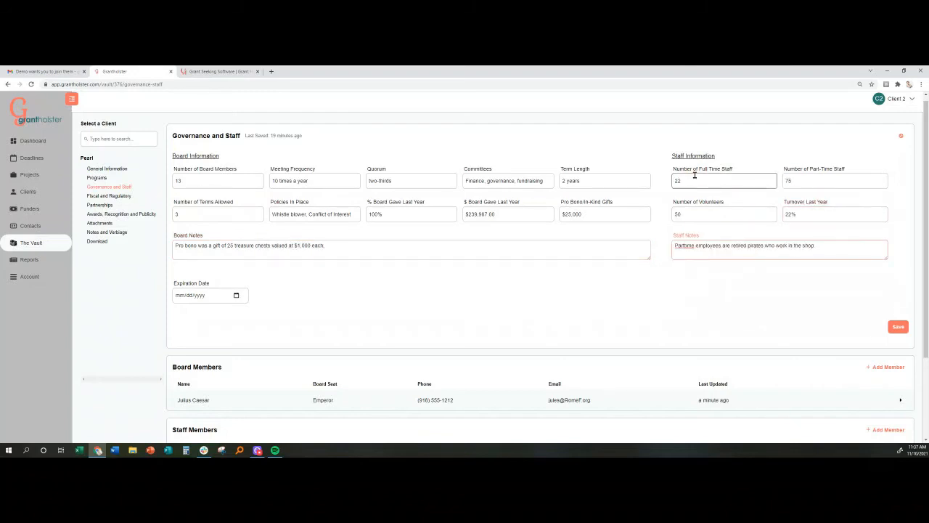
key("Tab")
type("12312021")
key("Return")
left_click(121, 201)
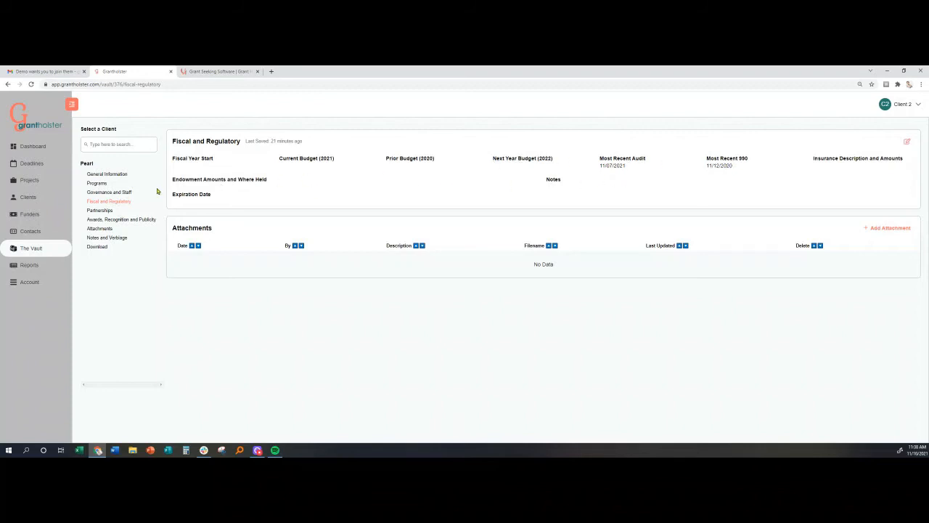
left_click(99, 212)
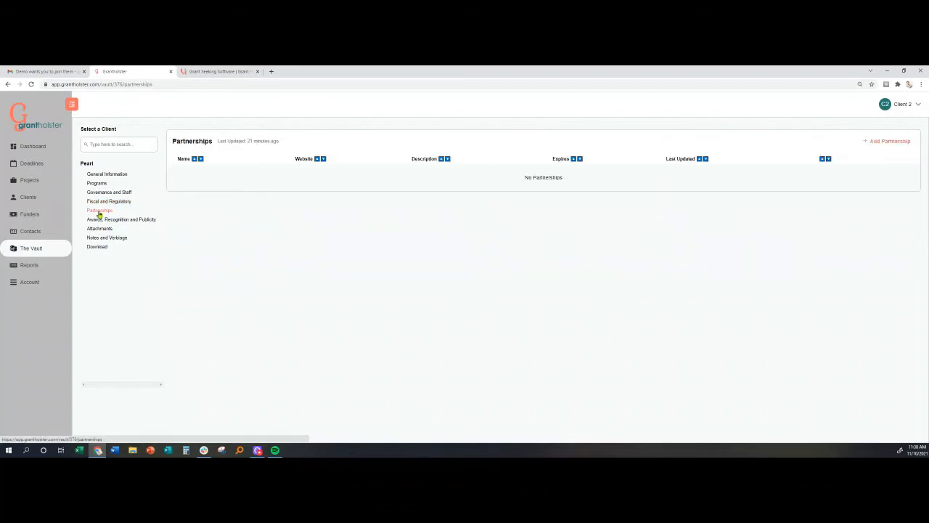
left_click(890, 140)
left_click(394, 210)
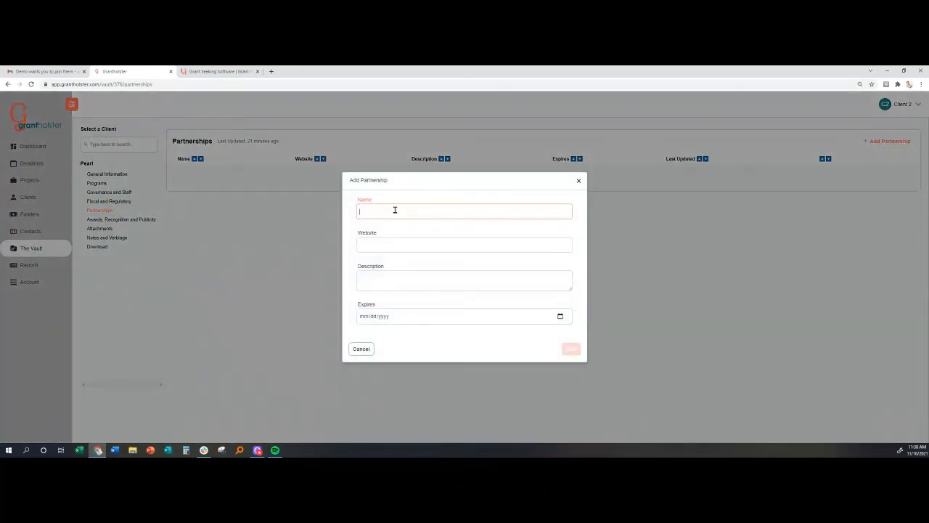
type("Amazon")
key("Tab")
type("w")
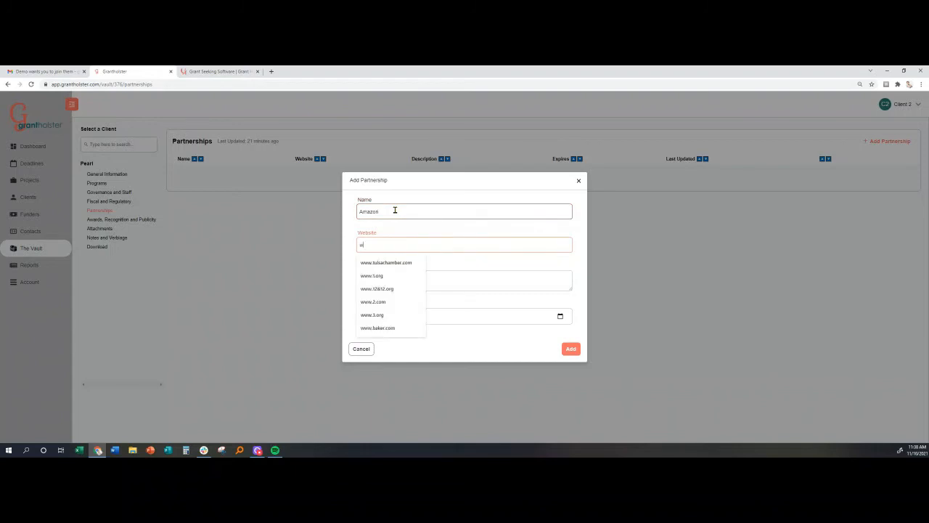
type("ww.amazon.com")
key("Tab")
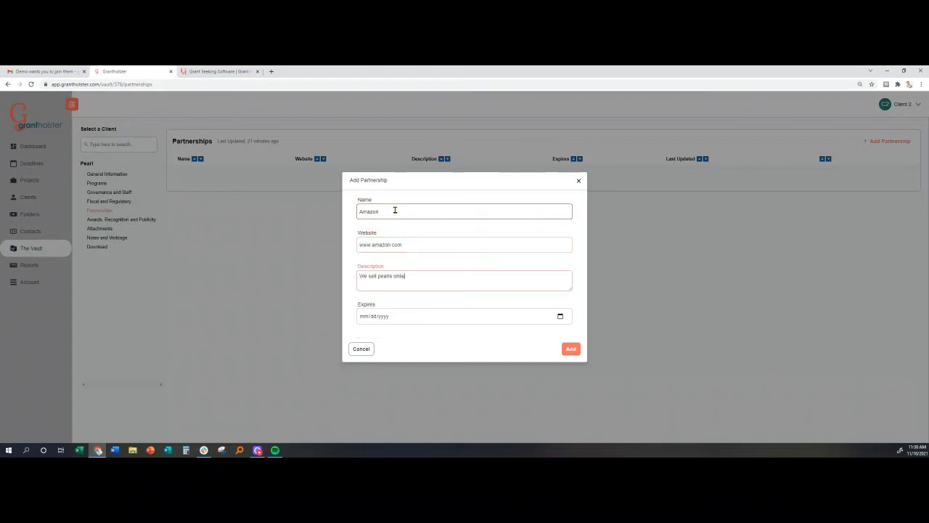
Step: Describe the partnership as "We sell pearls online from the Compass Shop", set it to expire on December 31, and add it
type("We sell pearls online from the Compass Shop")
left_click(366, 317)
type("12312")
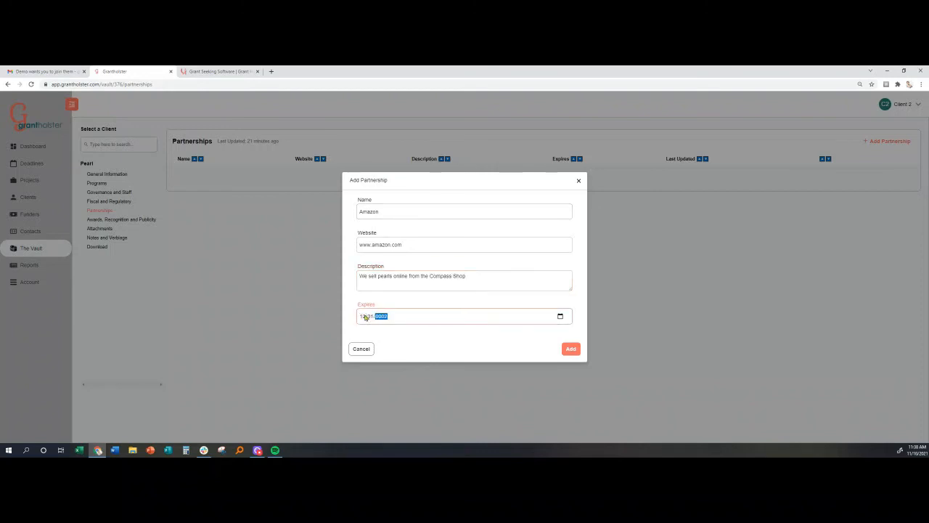
left_click(570, 348)
left_click(121, 219)
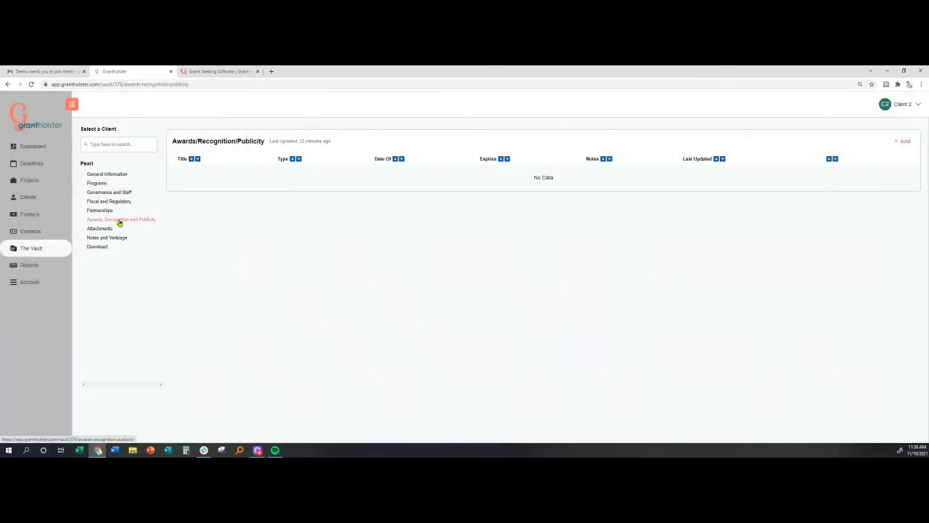
left_click(901, 141)
type("Pirates Find New Booty\"")
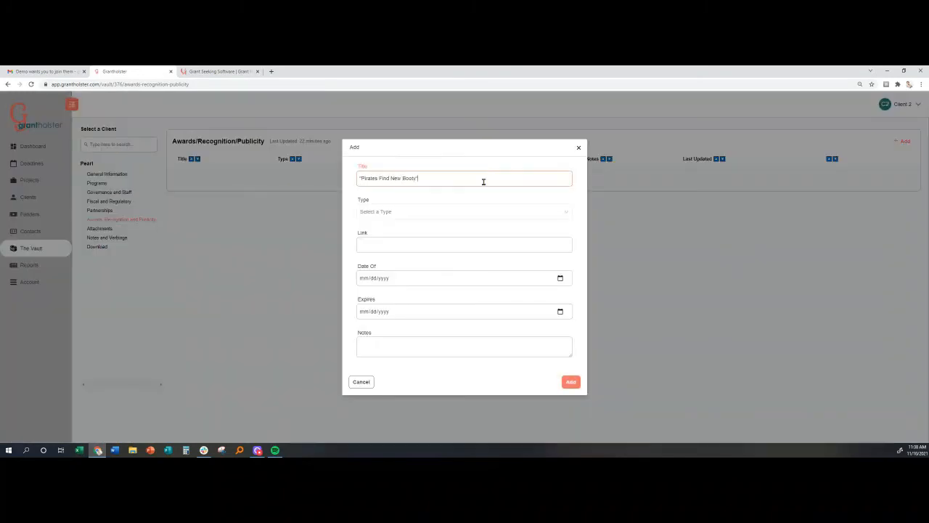
type(" in Tulsa World")
left_click(382, 212)
left_click(369, 229)
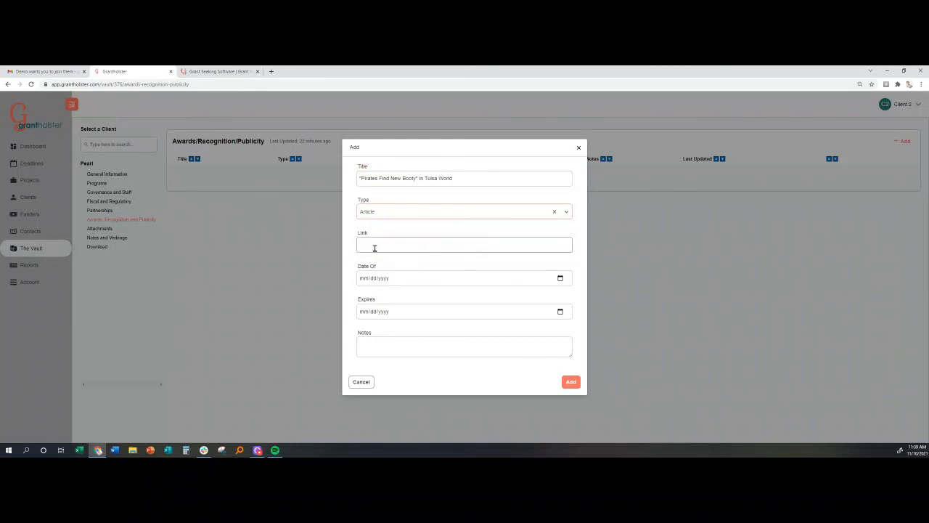
left_click(374, 245)
type("www.tulsaworld.com/booty")
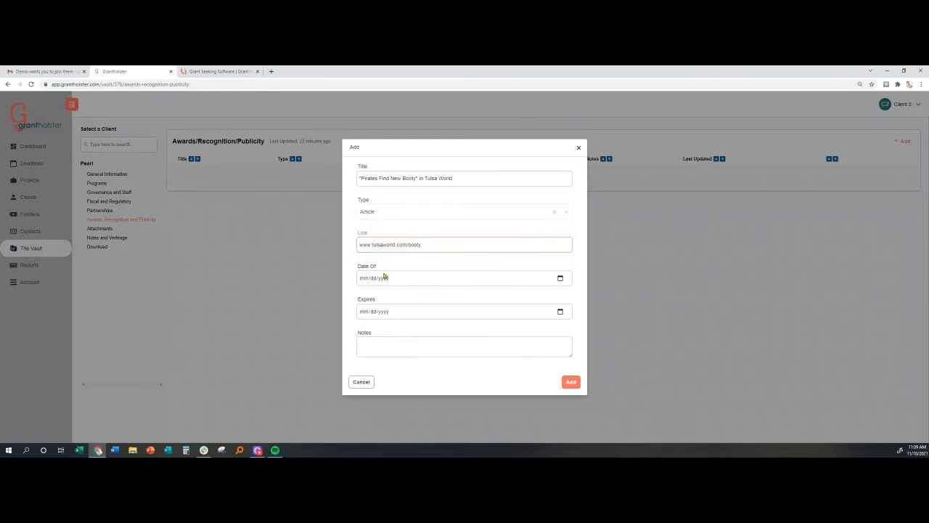
Step: Date the article 05/23/2018, set expiration 12/31/2090 and the note "Talks about the opening of the new shop.", and add it
left_click(363, 277)
type("05232")
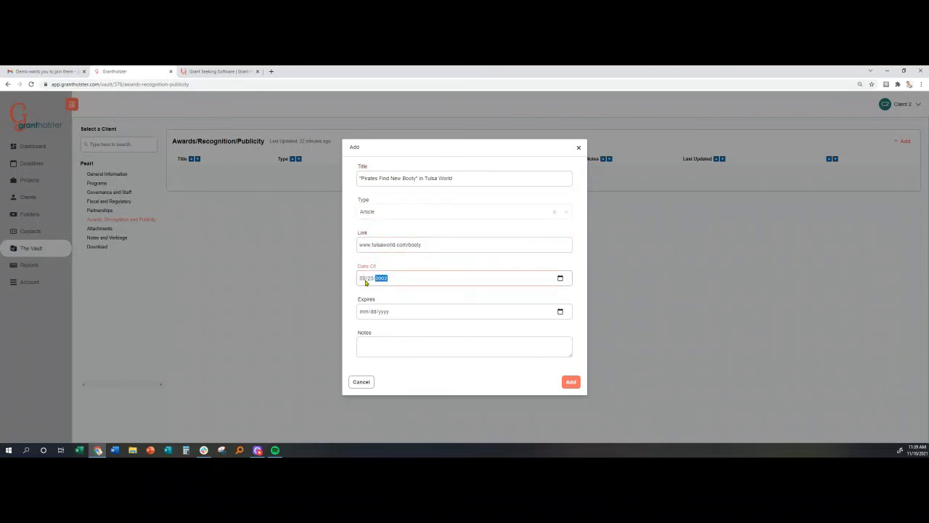
left_click(365, 311)
type("123120")
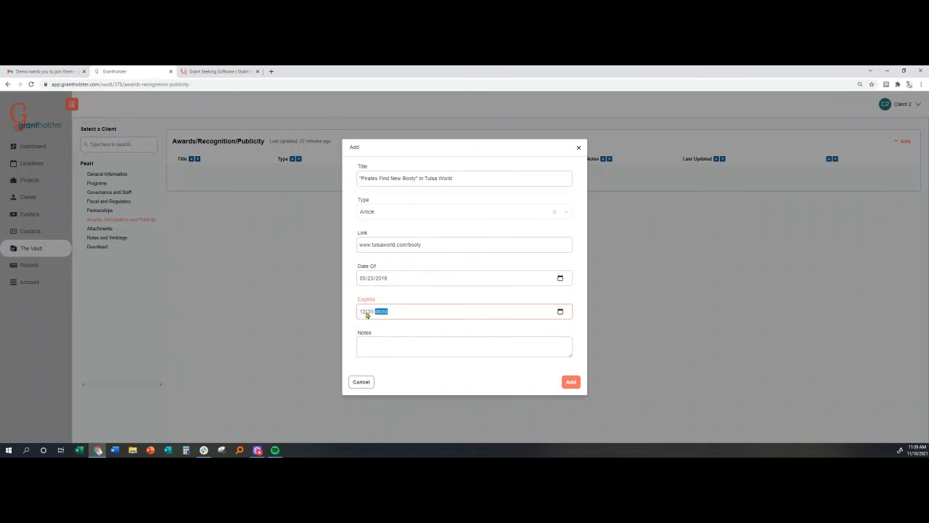
left_click(373, 341)
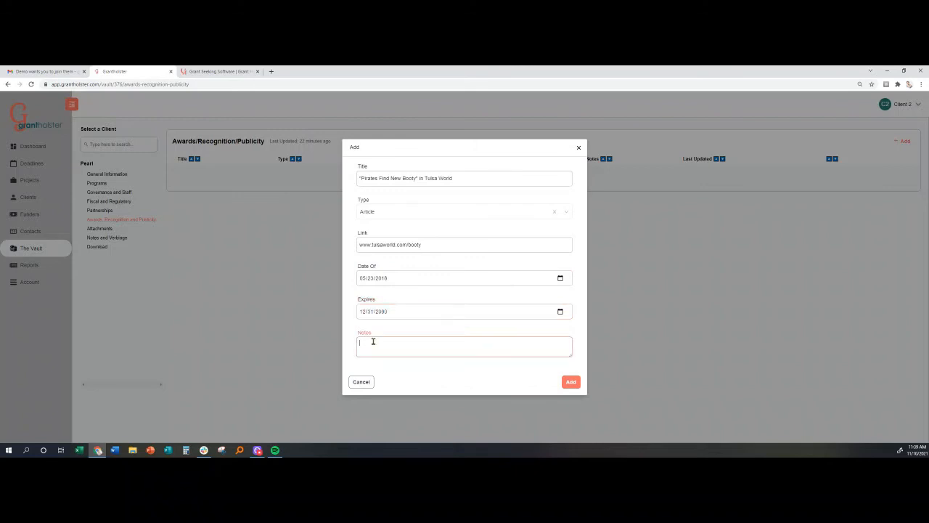
type("Talks about the opening of the new shop.")
left_click(570, 382)
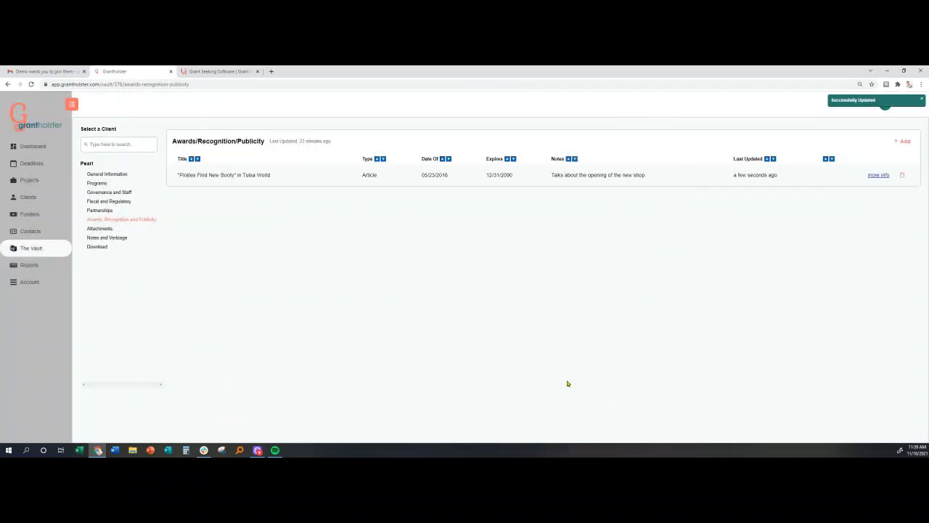
Step: View the Attachments section, and start a Notes and Verbiage entry titled "Story about Ike" with type Verbiage
left_click(99, 228)
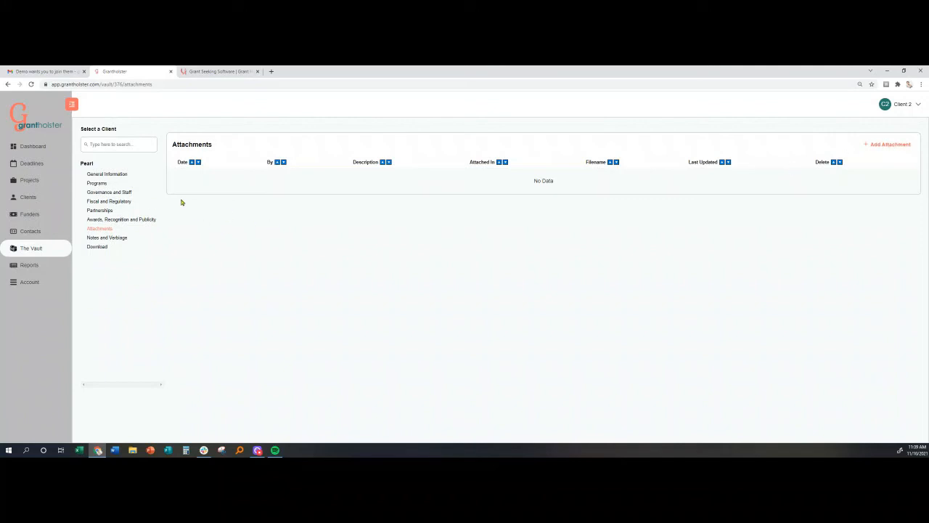
left_click(106, 238)
left_click(903, 141)
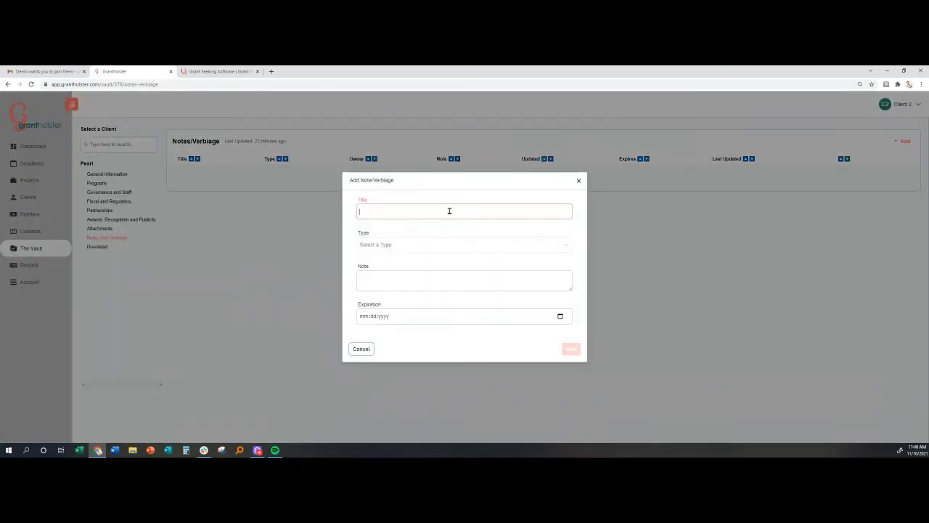
type("Story about Ike")
left_click(438, 245)
left_click(373, 263)
left_click(424, 273)
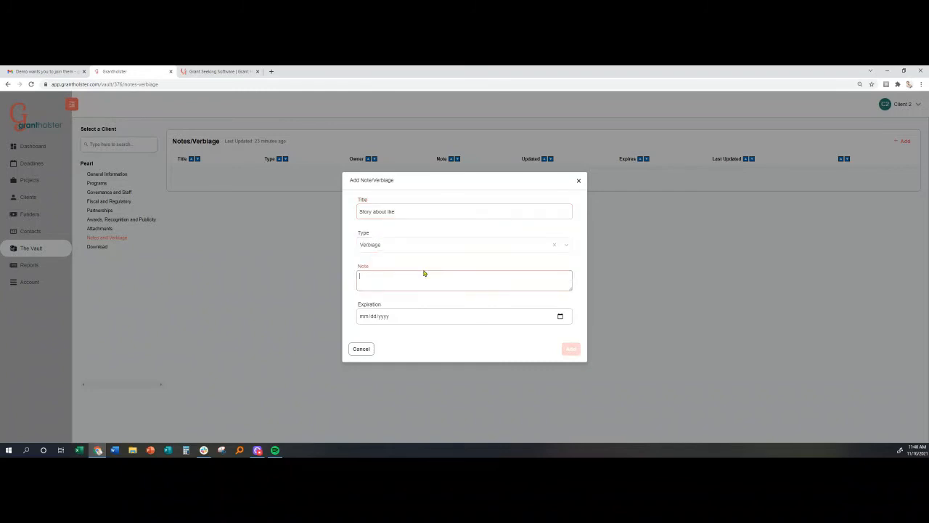
Step: Write the note's first paragraph about Ike Dragonbreath's 25 years as a pirate, his lost limbs and finding work in the Compass Shop
type("Ike Dragonbreath was a pirate for 25 y")
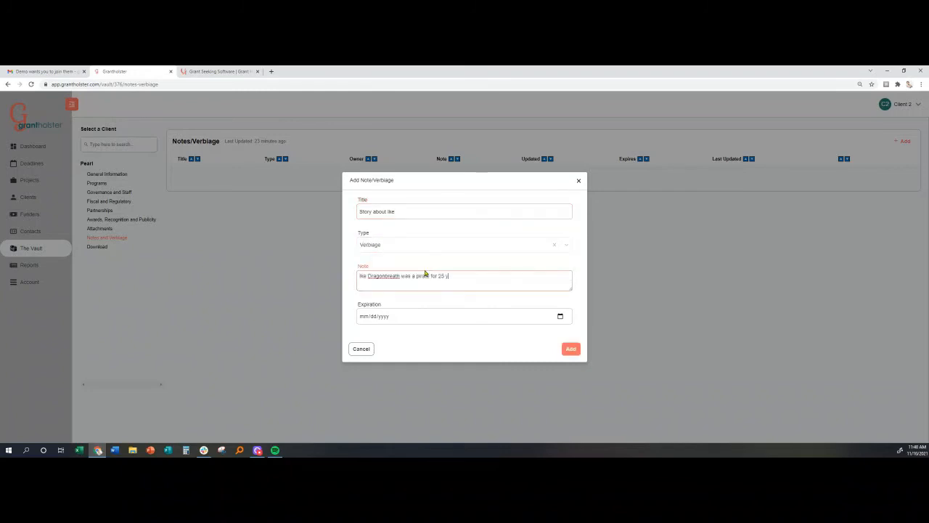
type("ears before he lost so many limbs that he could no longer ")
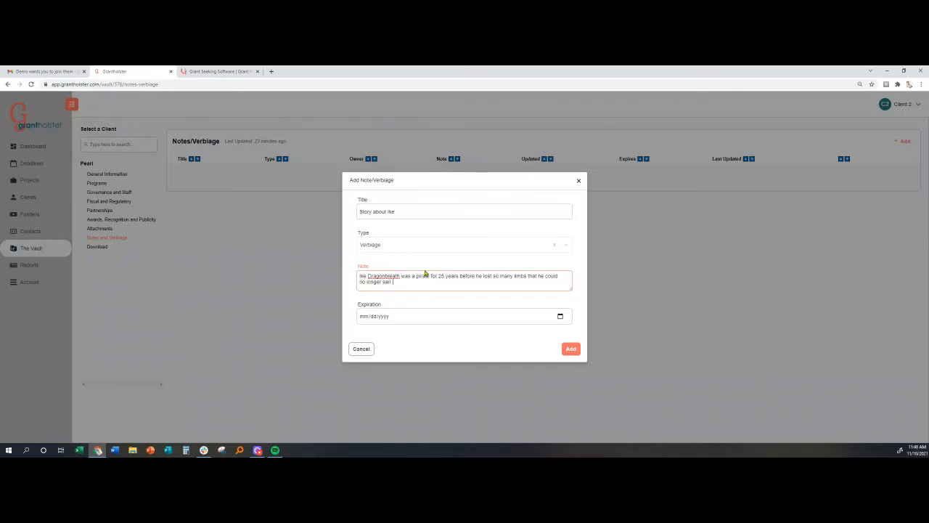
type("sail. Fortunately, he found Pearl and began working in the Compass Shop.")
Step: Add a second paragraph about Ike selling jewelry for $22 an hour, above the average living wage, and affording a small apartment and Uber rides
key("Return")
key("Return")
type("At the")
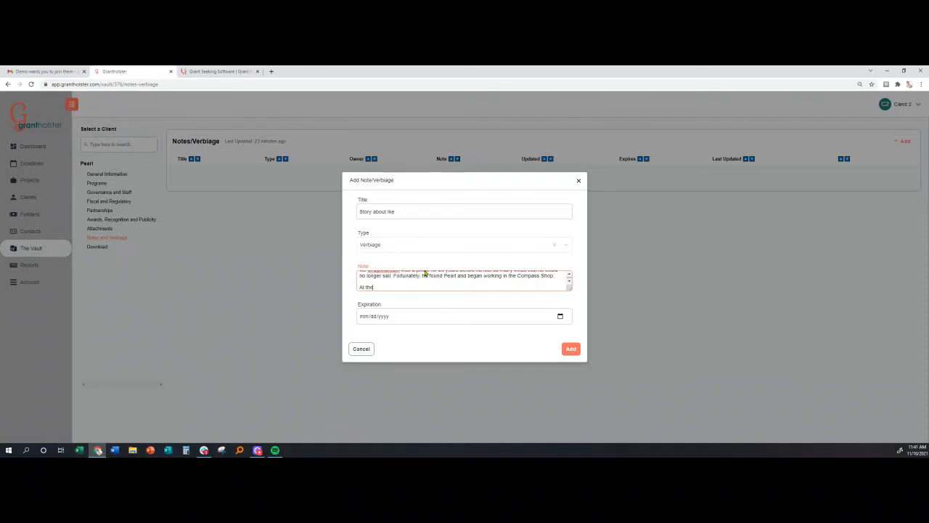
type(" Compass Shop. Ike could use his knowledge of jewelry to sell products")
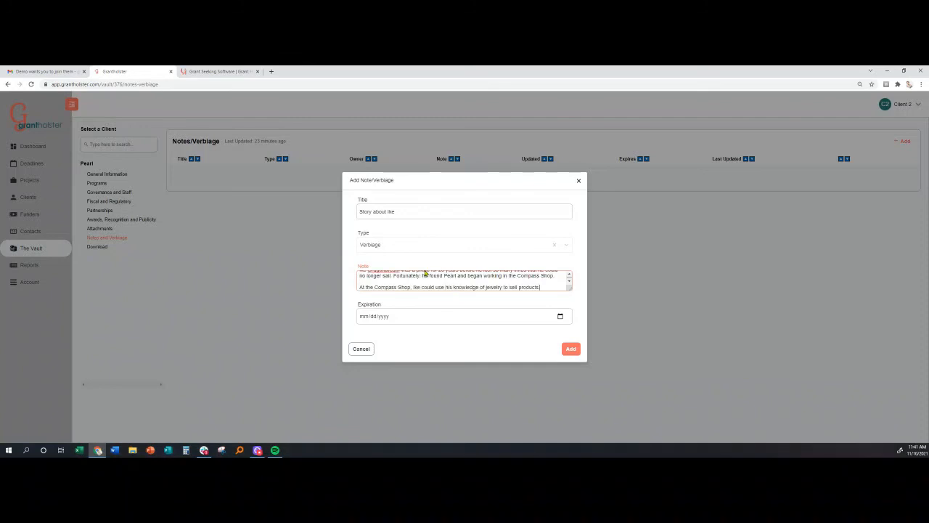
type(". He earns $22 an hour, far above the ")
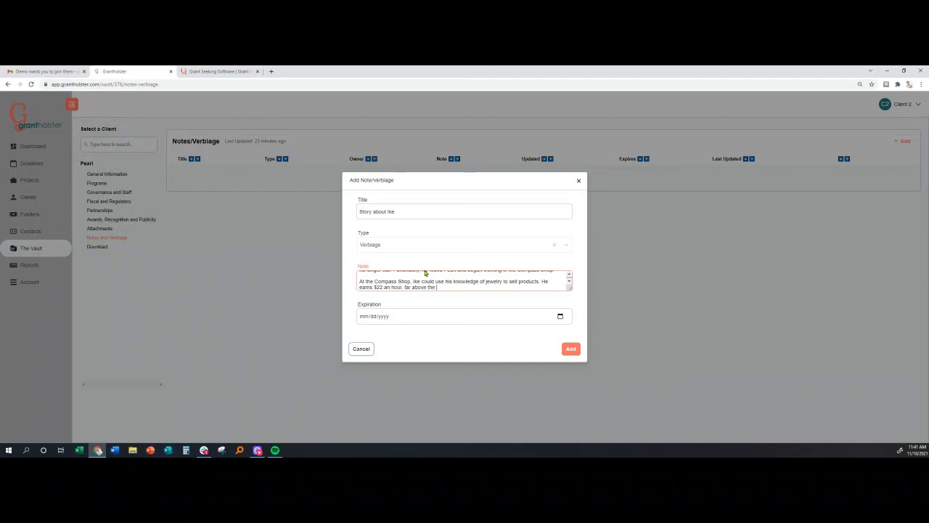
type("average living wage in our")
type(" area. Ike has a samall apartment and can afford to Uber back and forth to work.")
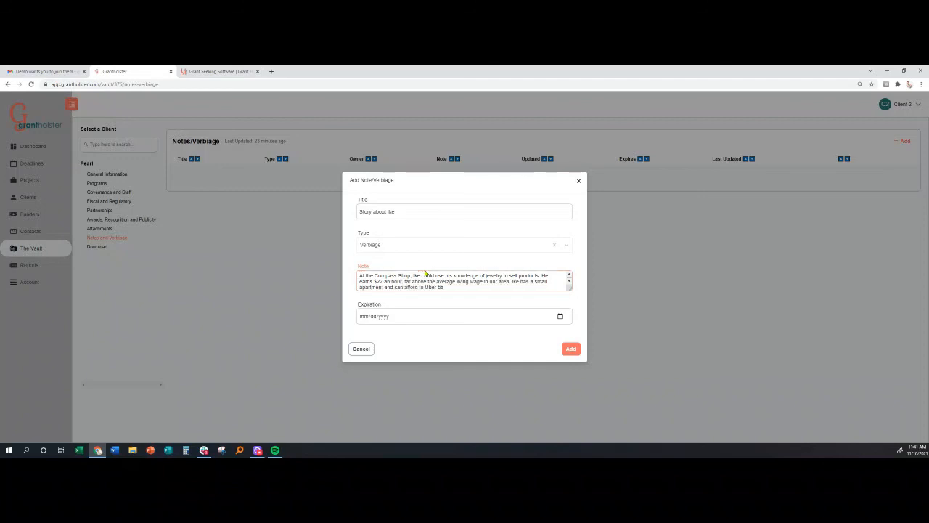
Step: Add a third paragraph saying he has also reconnected with his family and his grandchildren often drop by the store to say hello and shop
key("Return")
key("Return")
type("He has also reconnected with his fa")
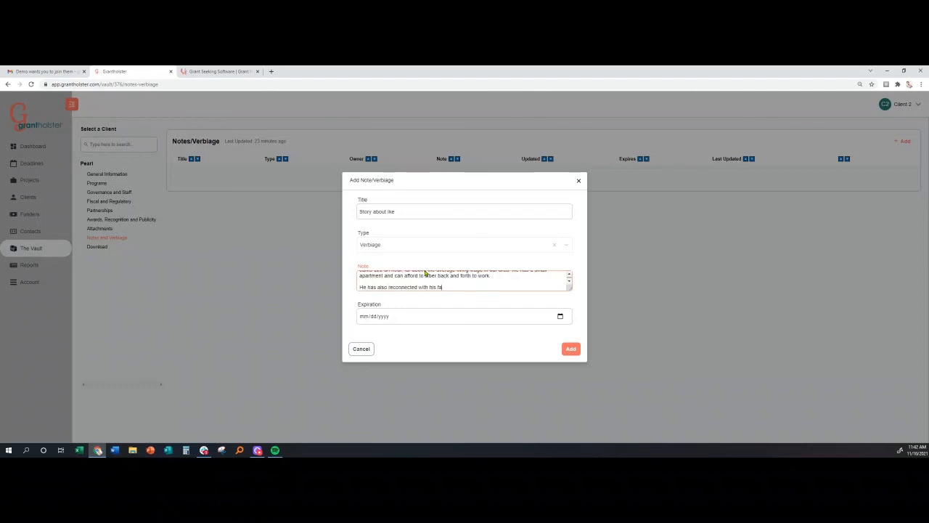
type("mily. His grandchildren often drop by the store to say hello and shop a little.")
Step: End the note with the quote "If not for the Pearl," he says. "I'd be lyin' in a gutter somewhere, wouldn't I now?"
key("Return")
key("Return")
type("\"")
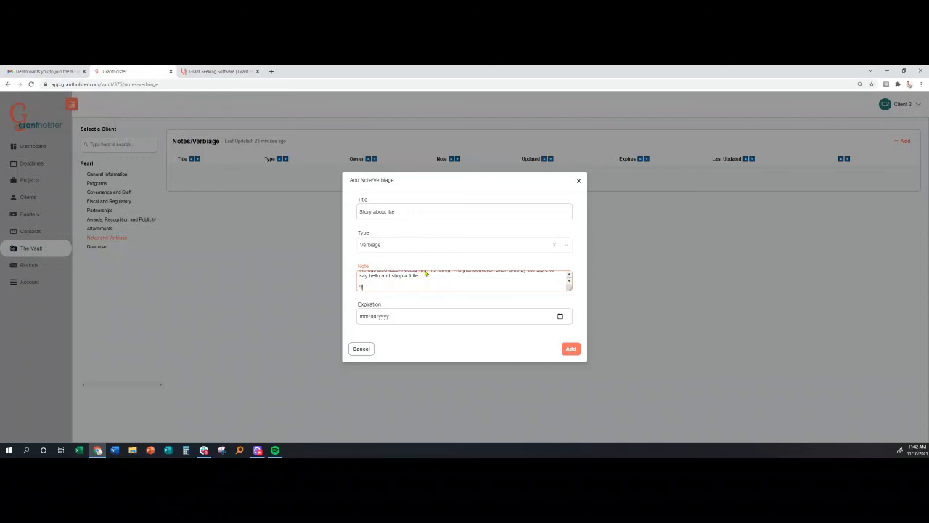
type("If not for the Pearl,\" he says. \"I'd be lyin' in a gutter somewhere, wouldn't I now?\"")
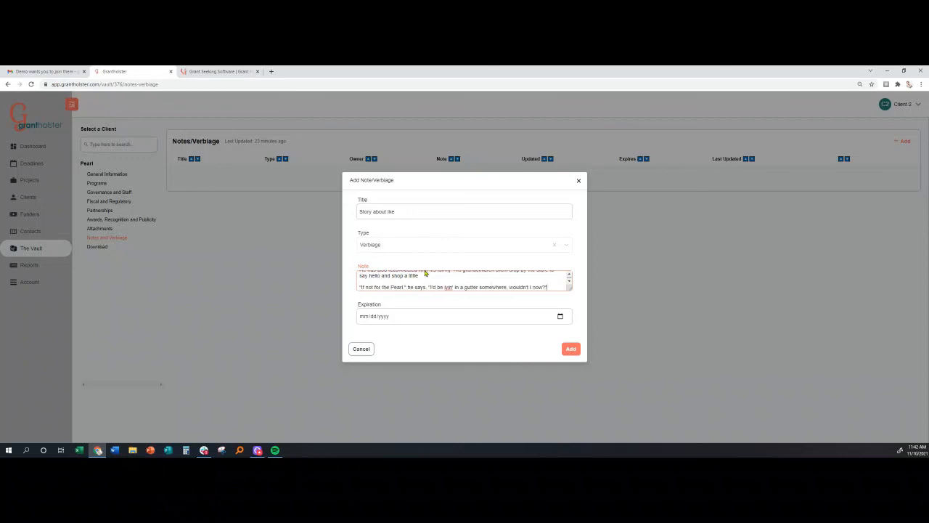
Step: Set the note's expiration to 12/31/2020 and add it to Pearl's Notes and Verbiage
left_click(363, 316)
type("12312020")
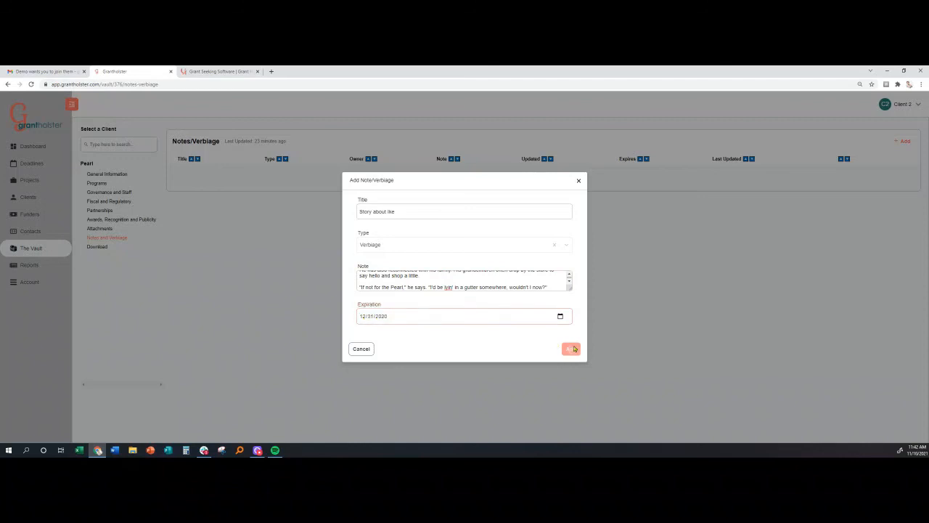
left_click(572, 349)
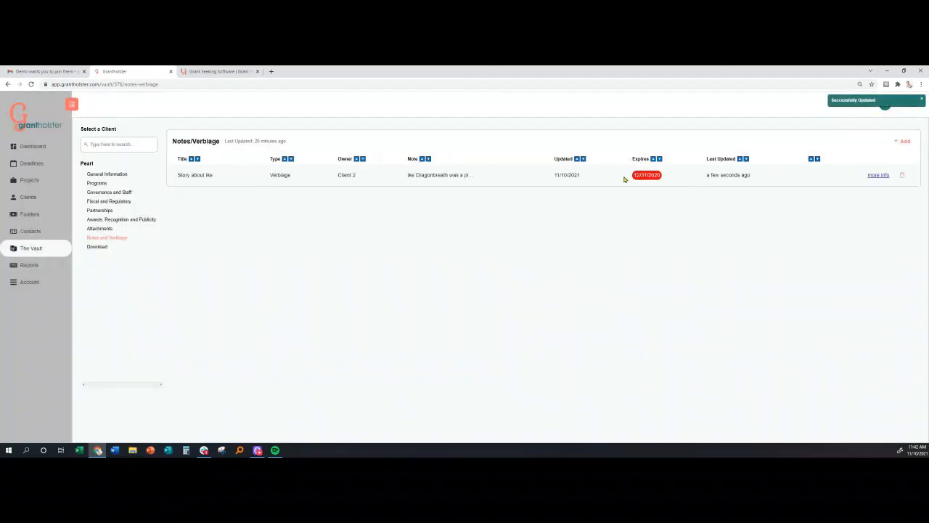
Step: View the Vault's Download section, and switch the dashboard queue to the Team Queue to examine its deadlines, including the working Federal Grant's date
left_click(101, 247)
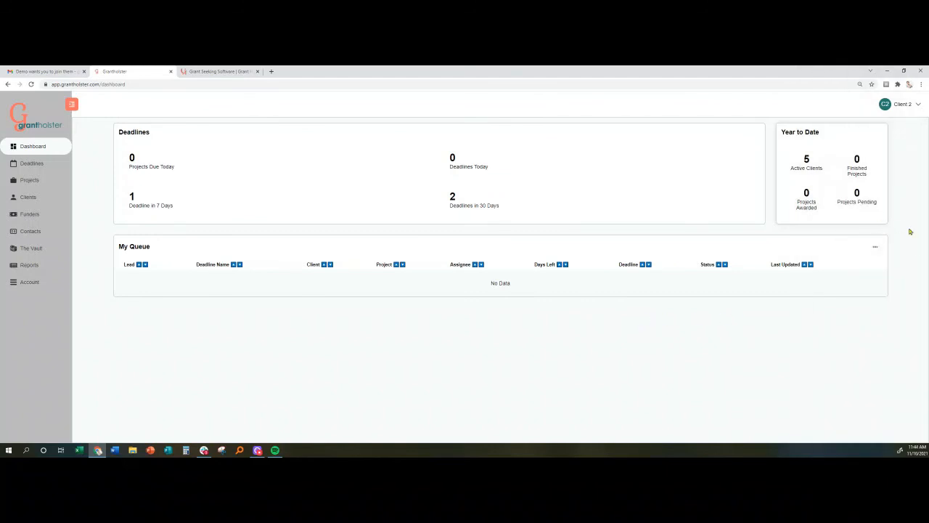
left_click(875, 247)
left_click(881, 266)
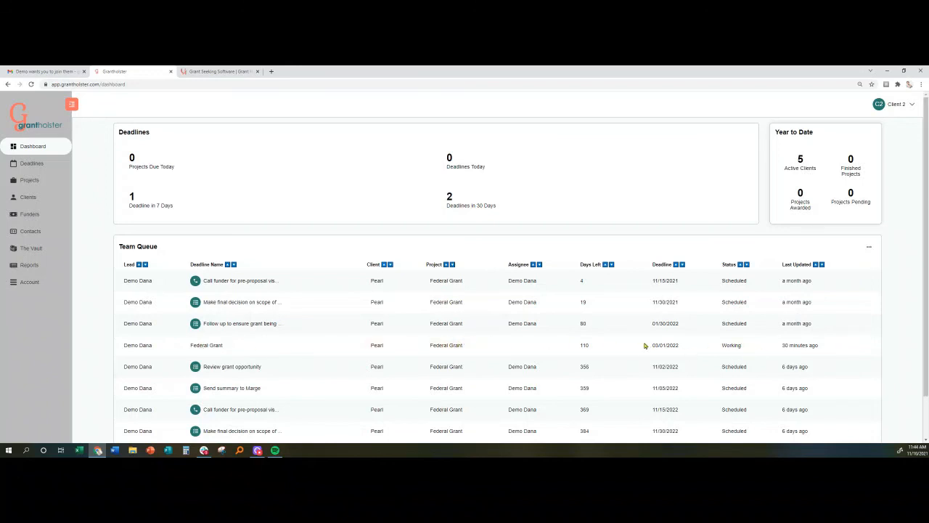
left_click_drag(650, 348, 688, 350)
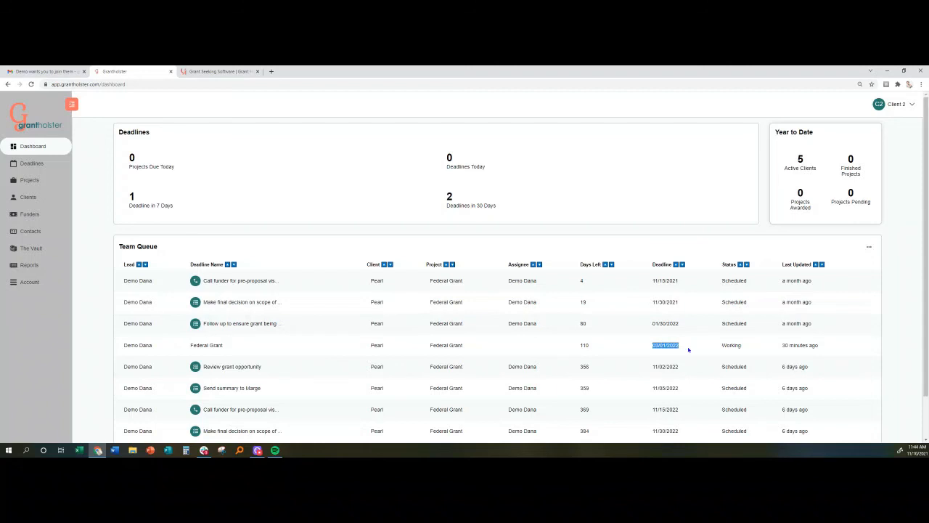
left_click(827, 350)
scroll(777, 354, "down", 1)
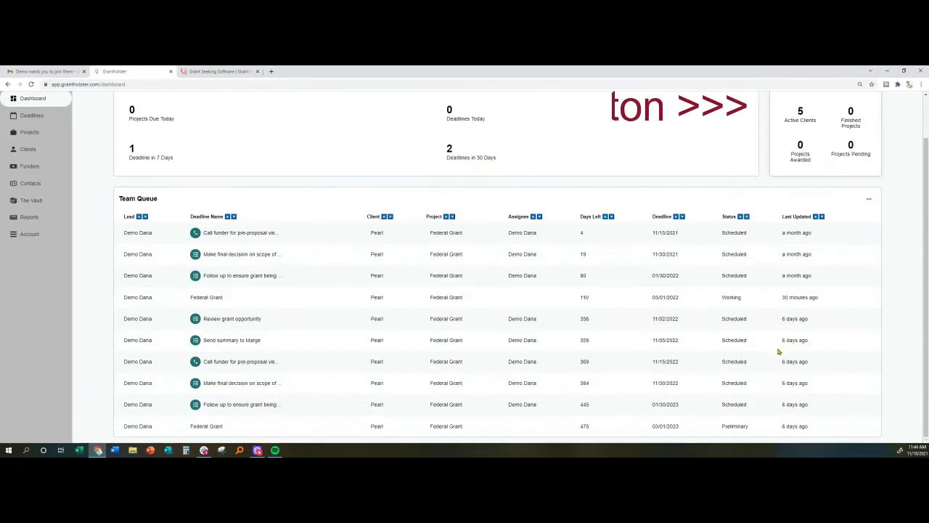
scroll(774, 352, "up", 1)
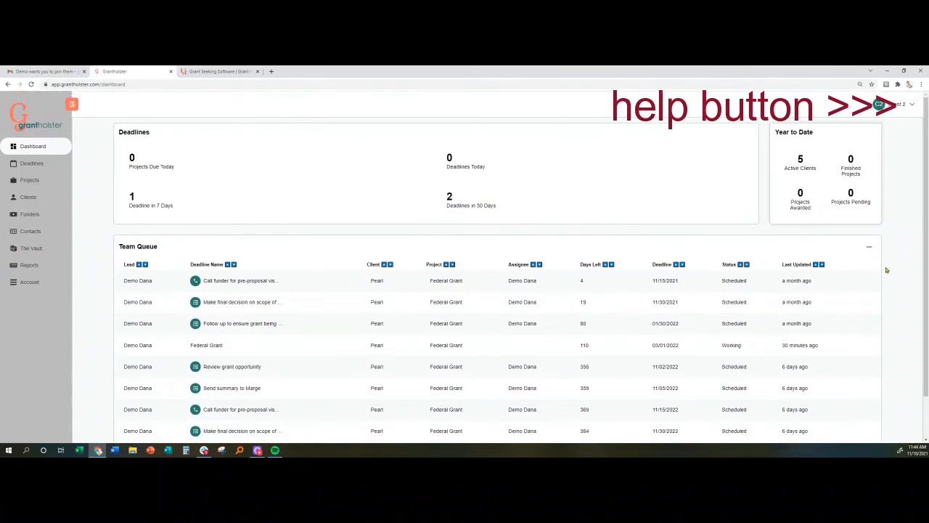